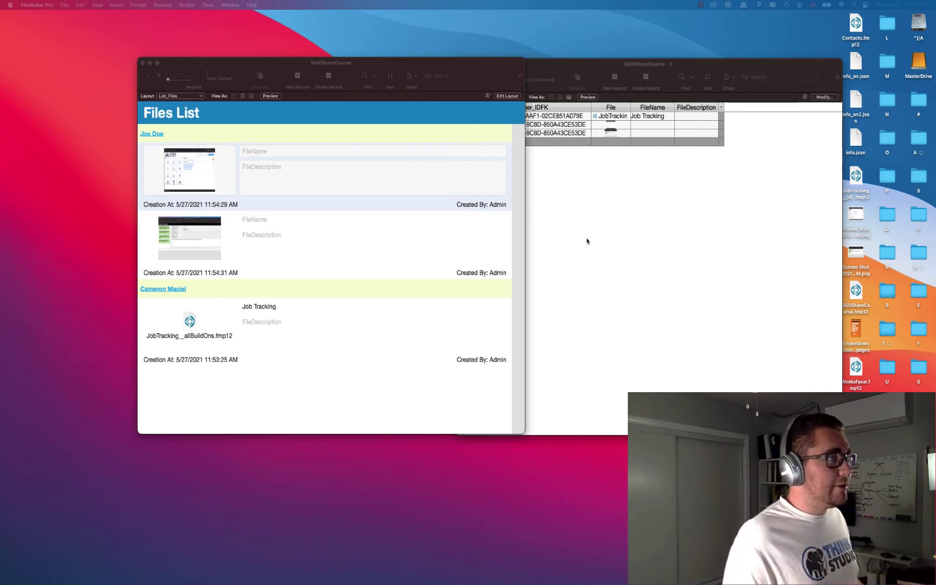
In Layout mode, draw a button labelled Sort in the Files List header and list its actions
left_click(499, 82)
left_click(507, 96)
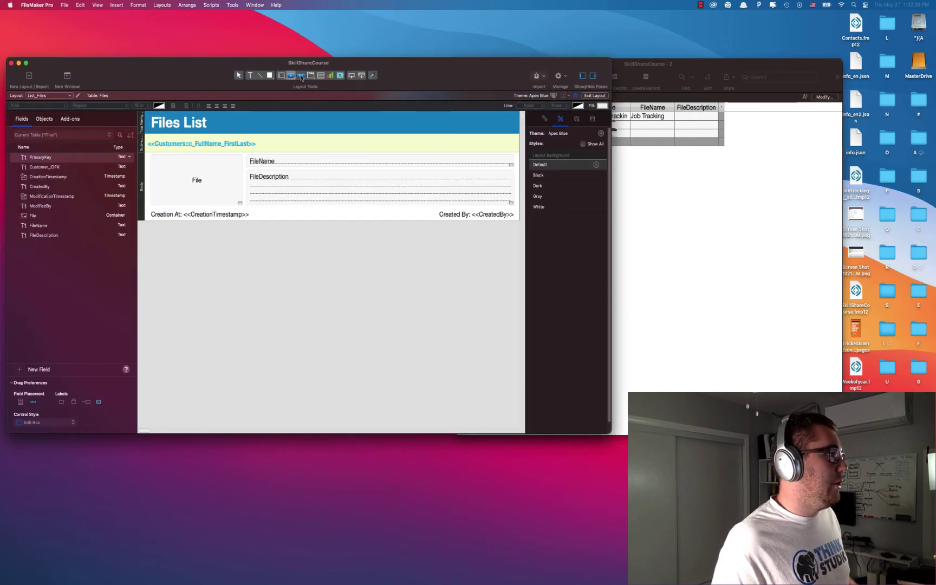
left_click_drag(222, 116, 263, 133)
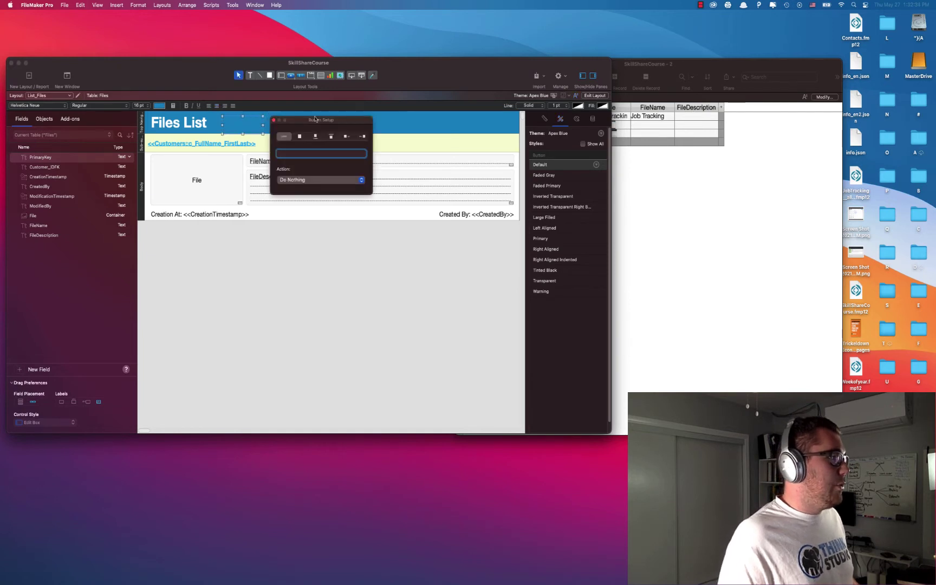
left_click_drag(342, 122, 386, 117)
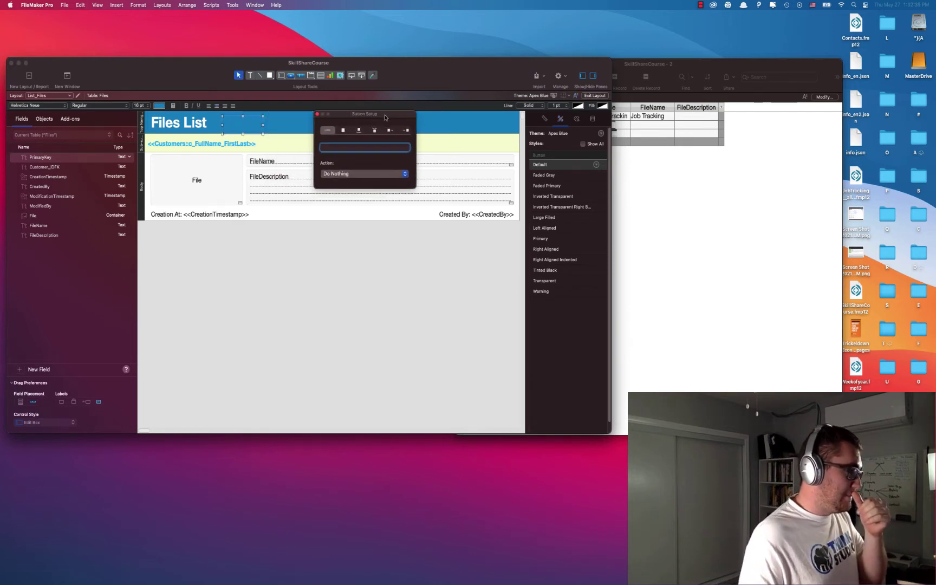
type("Sort")
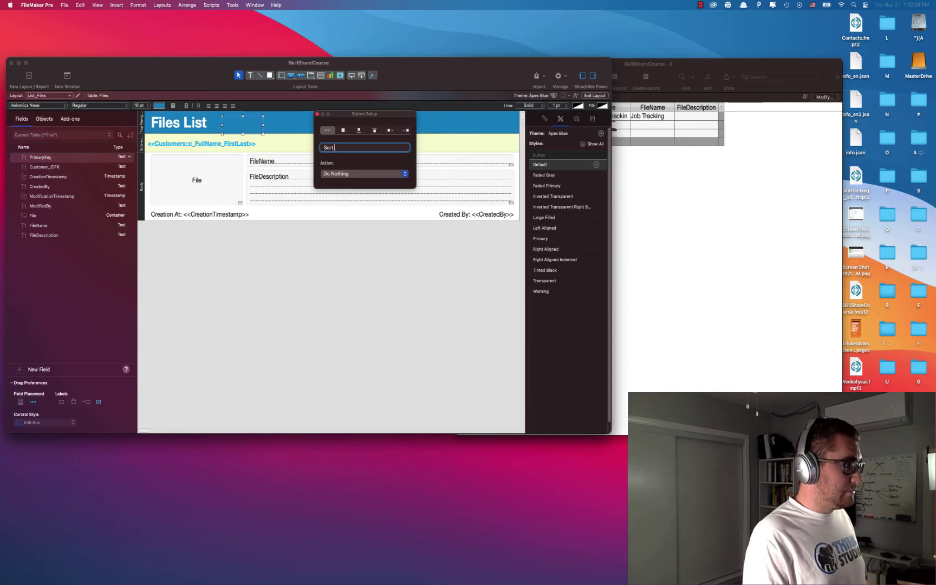
left_click(349, 184)
Set the Sort button to Perform Script and create a new script named Sort Files List
left_click(349, 196)
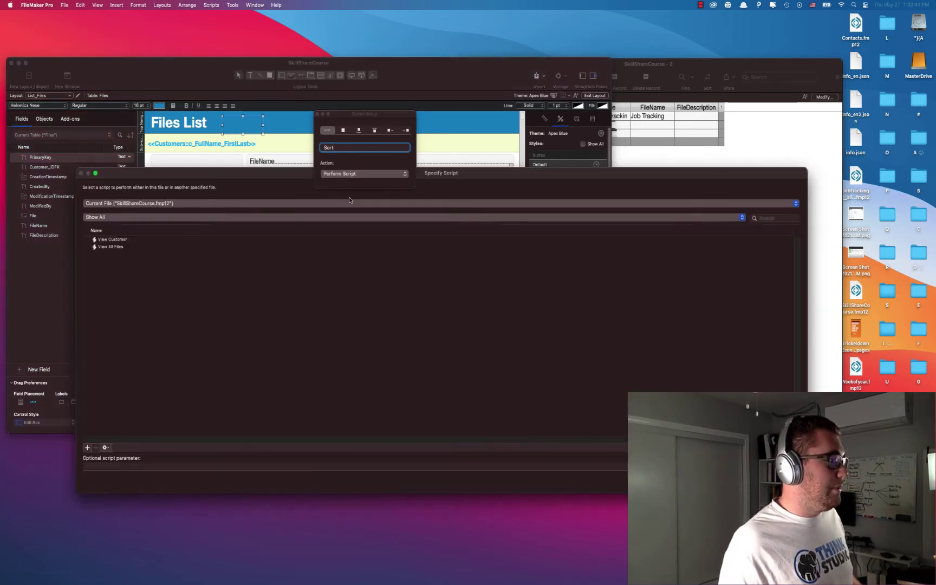
left_click(87, 448)
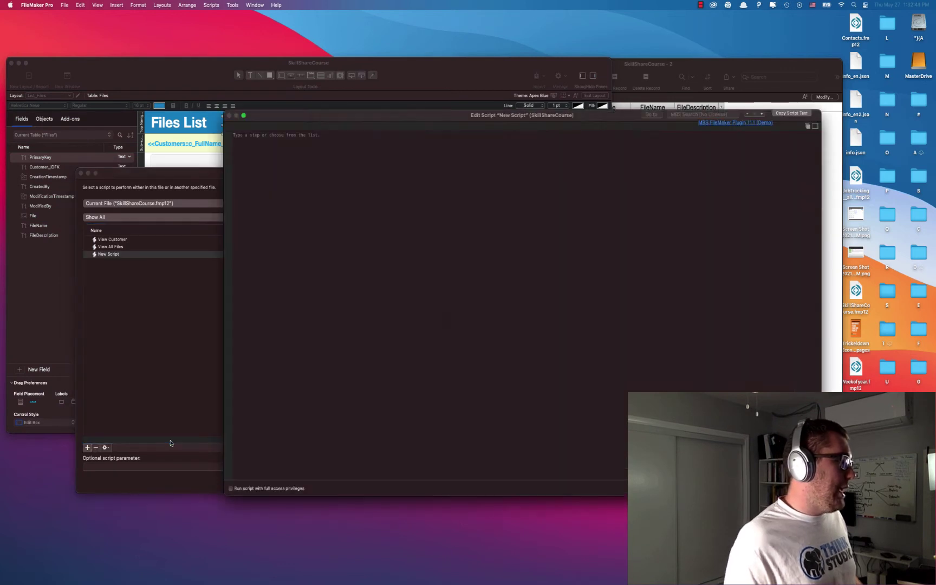
type("Sort")
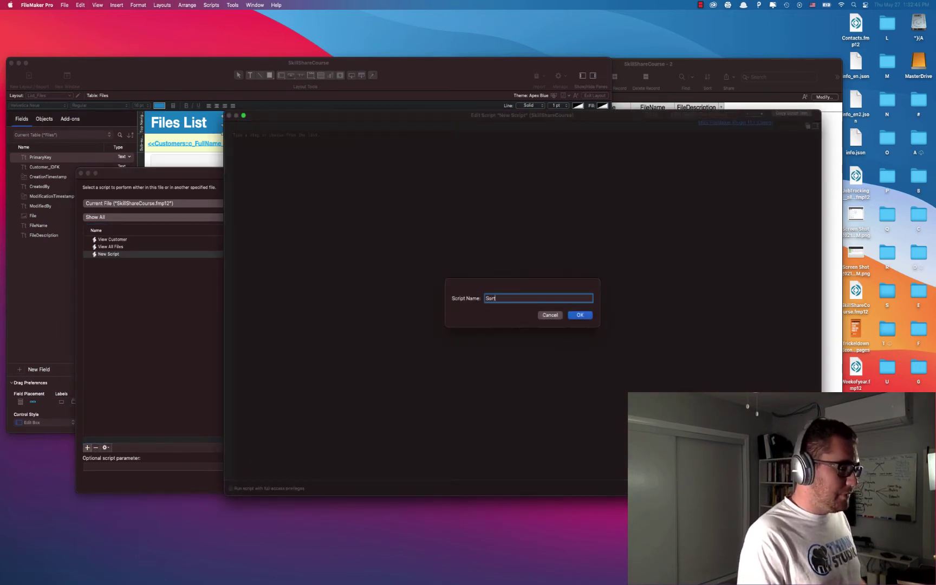
type(" Files List")
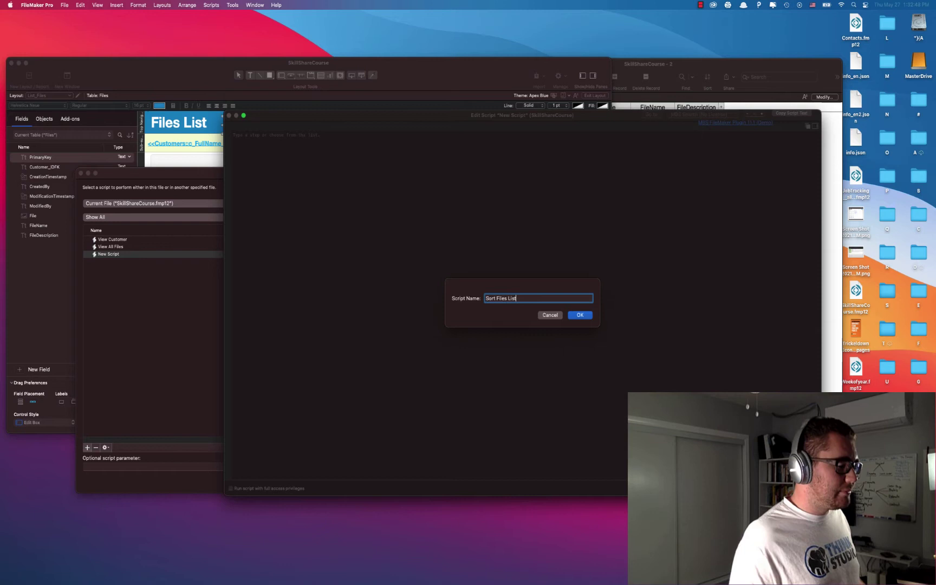
left_click(580, 316)
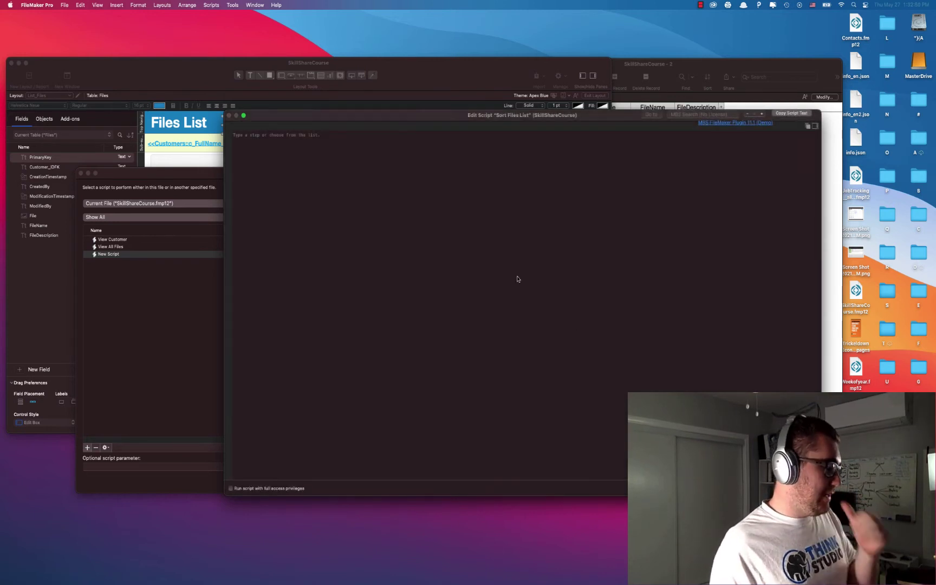
Add a Sort Records step with the dialog off, sorting by Customer_IDFK
type("sort")
key("Return")
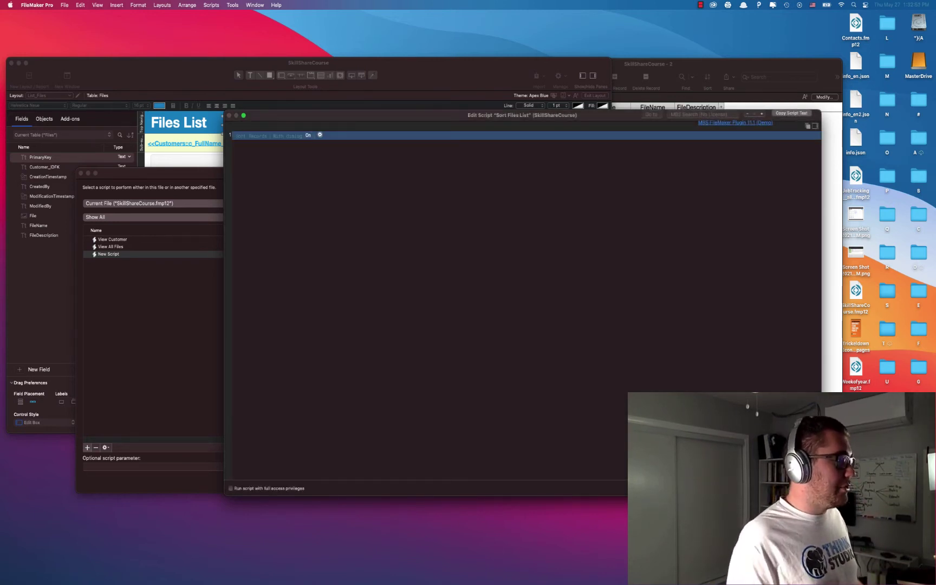
key("space")
left_click(322, 135)
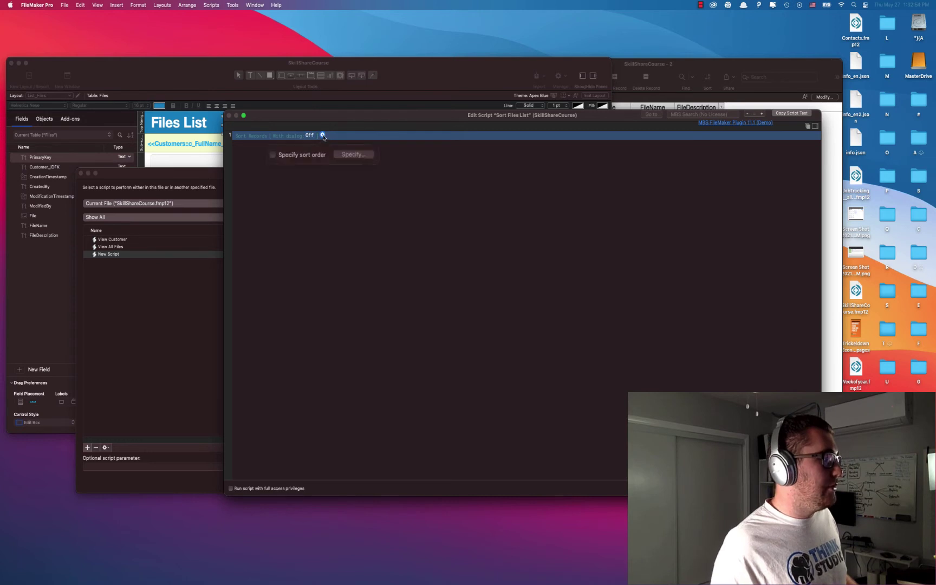
left_click(354, 153)
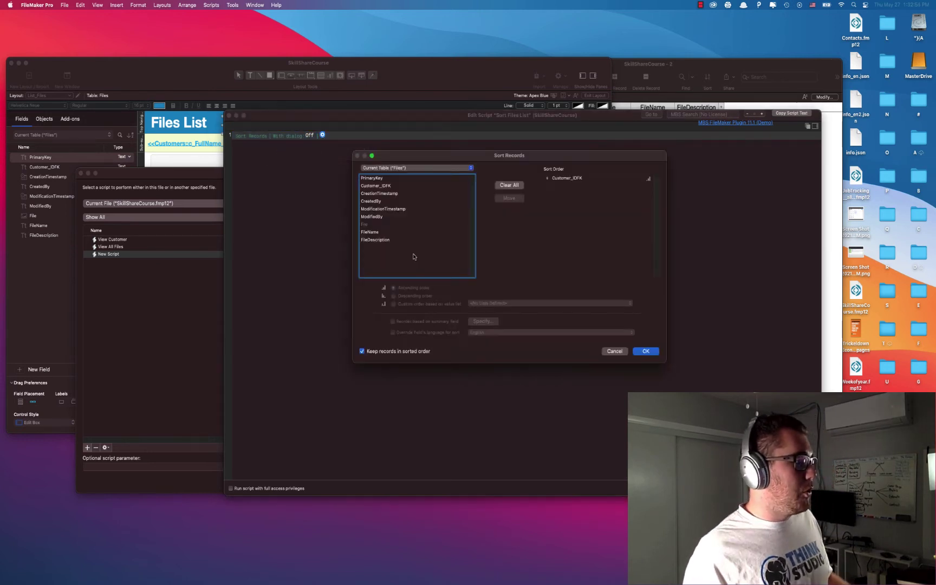
left_click(374, 187)
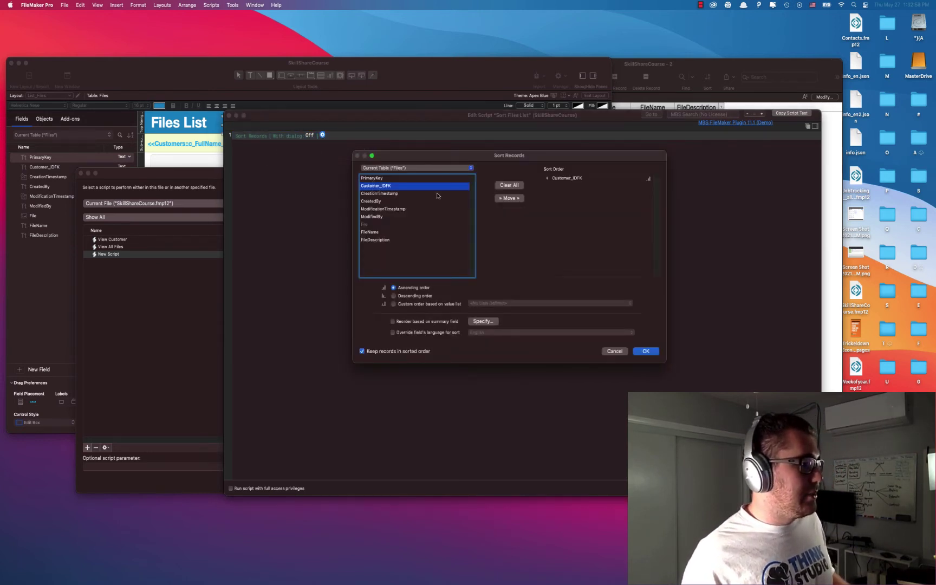
left_click(510, 198)
left_click(462, 244)
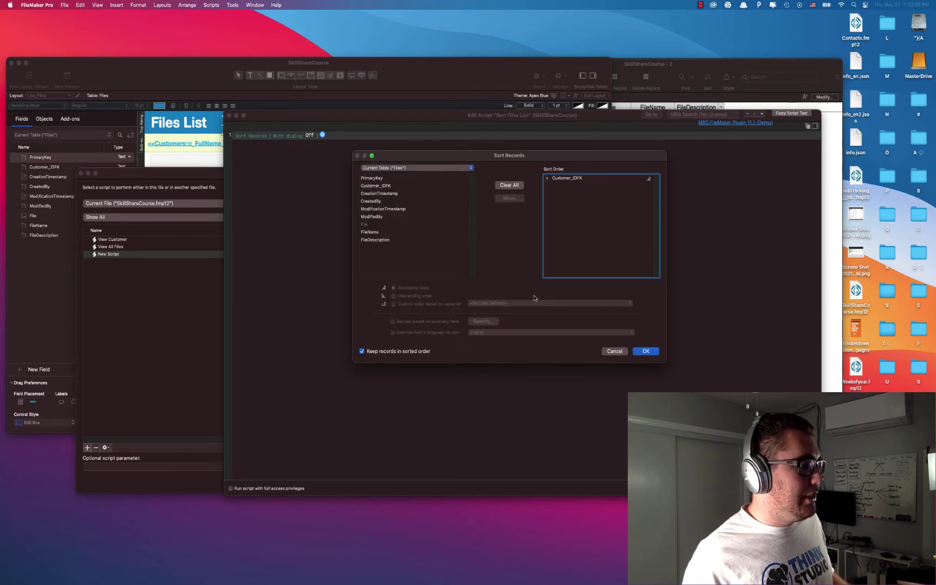
left_click(646, 351)
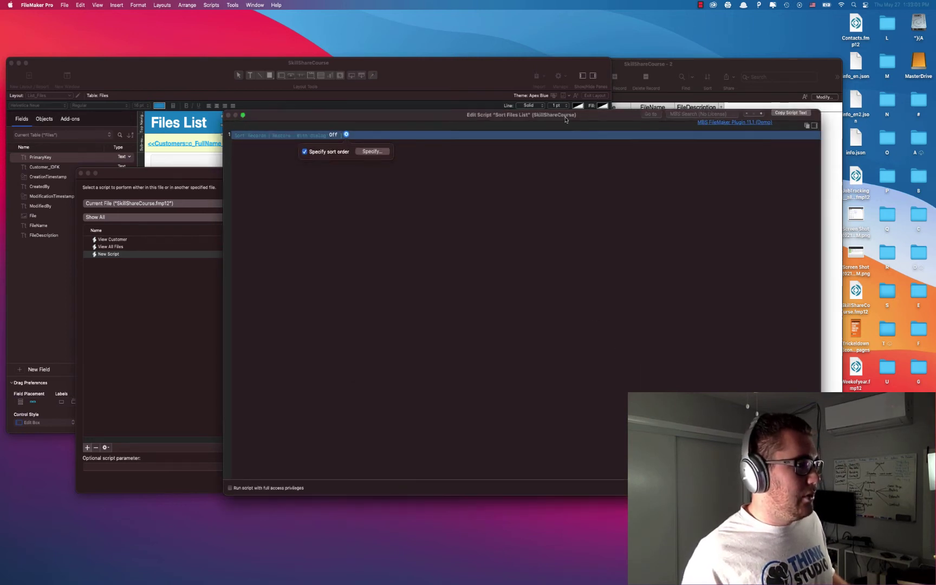
Save the Sort Files List script and assign it to the Sort button
left_click_drag(569, 115, 424, 70)
key("super+w")
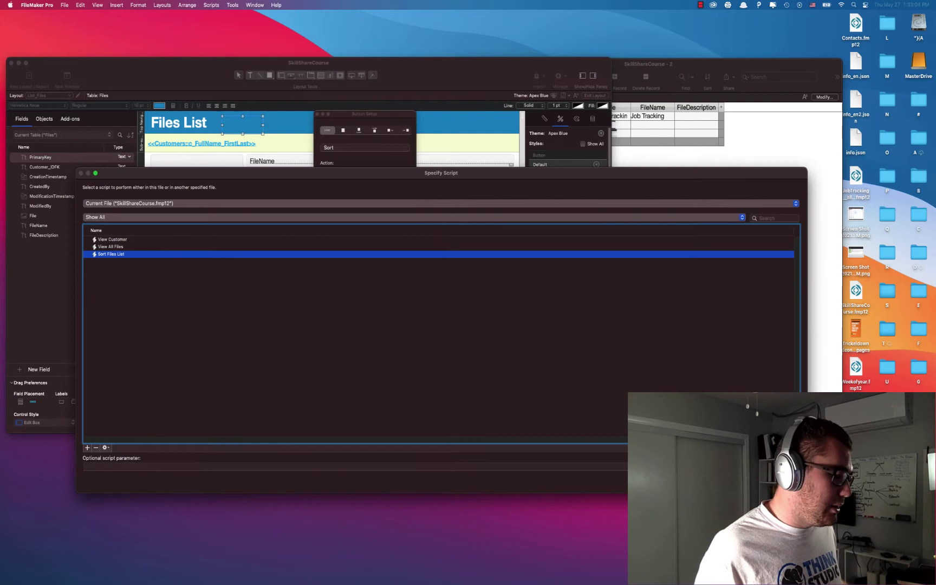
key("Return")
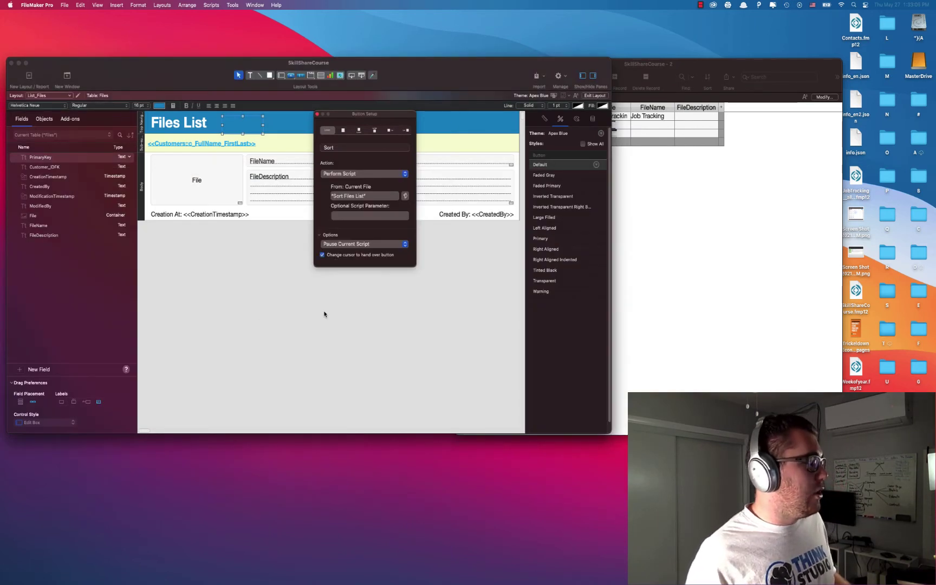
Apply the Primary style to the Sort button and nudge it slightly upward
left_click(247, 129)
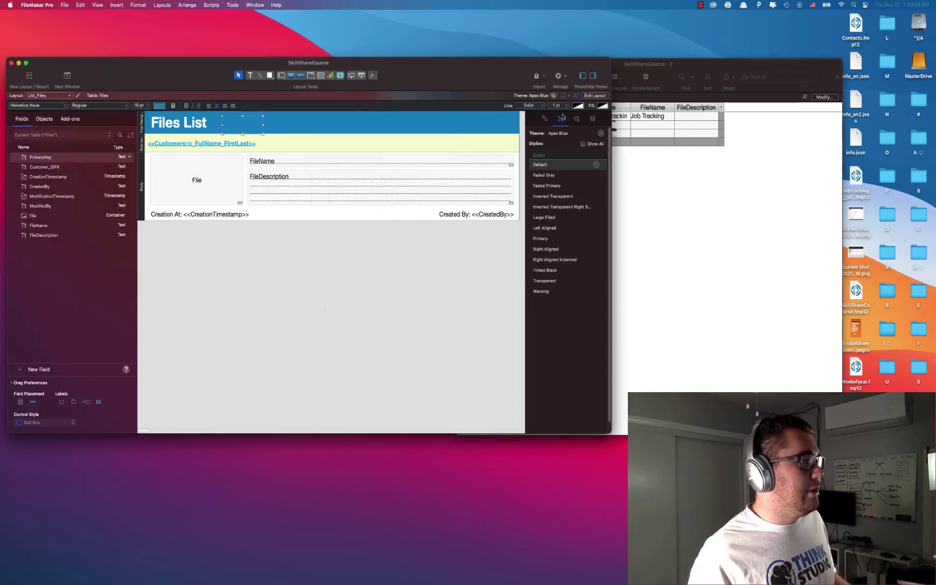
left_click(542, 238)
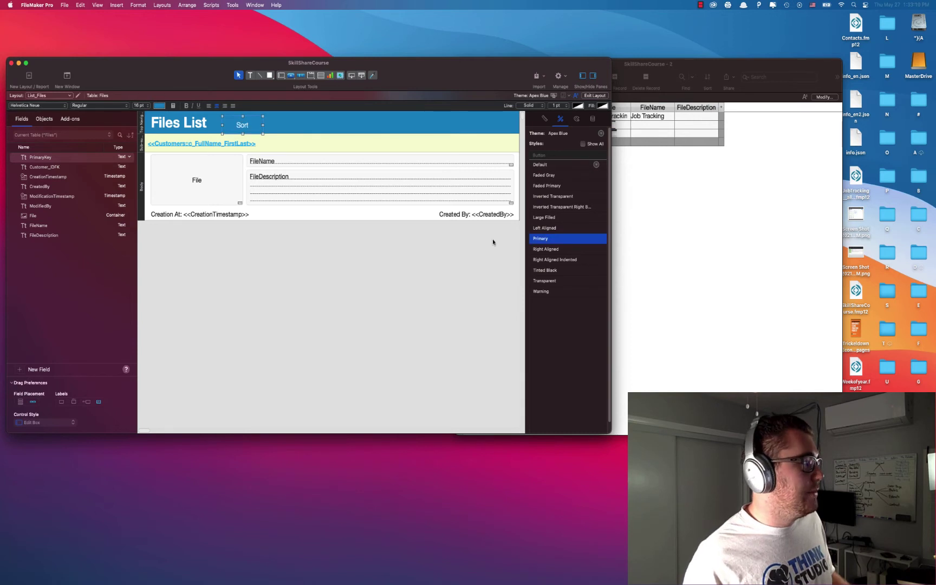
left_click(251, 134)
left_click_drag(252, 134, 284, 124)
Duplicate the Sort button, relabel the copy 'Customer List' and widen it
left_click(249, 124)
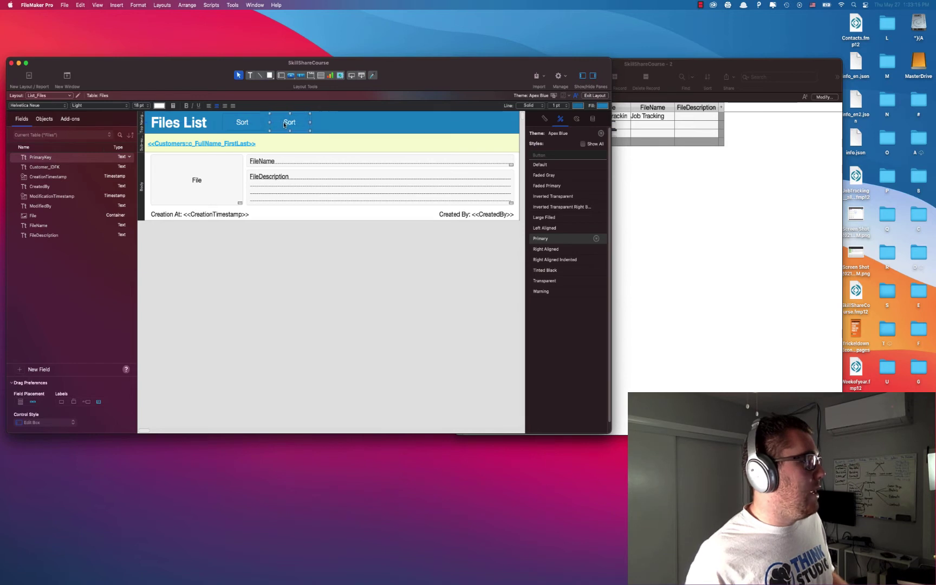
double_click(283, 124)
type("C")
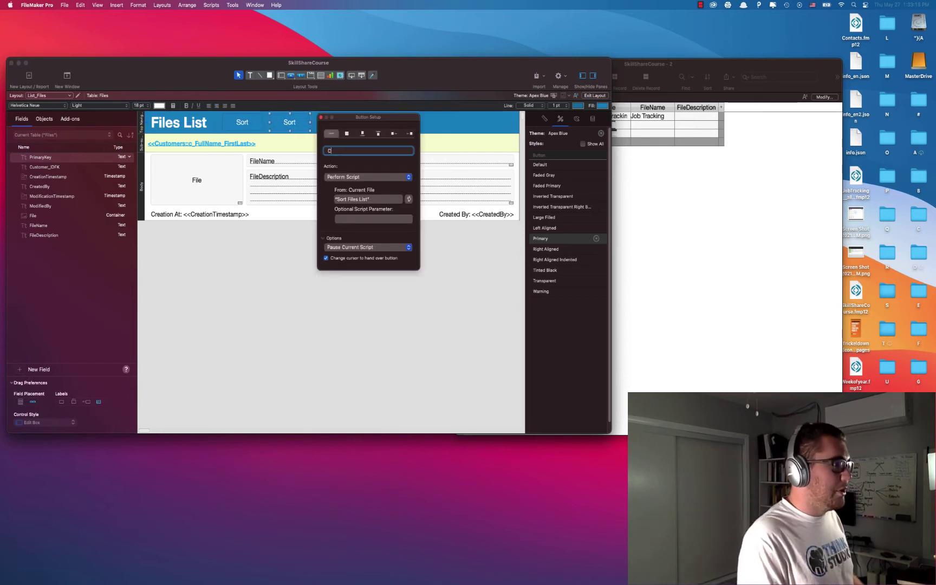
type("us")
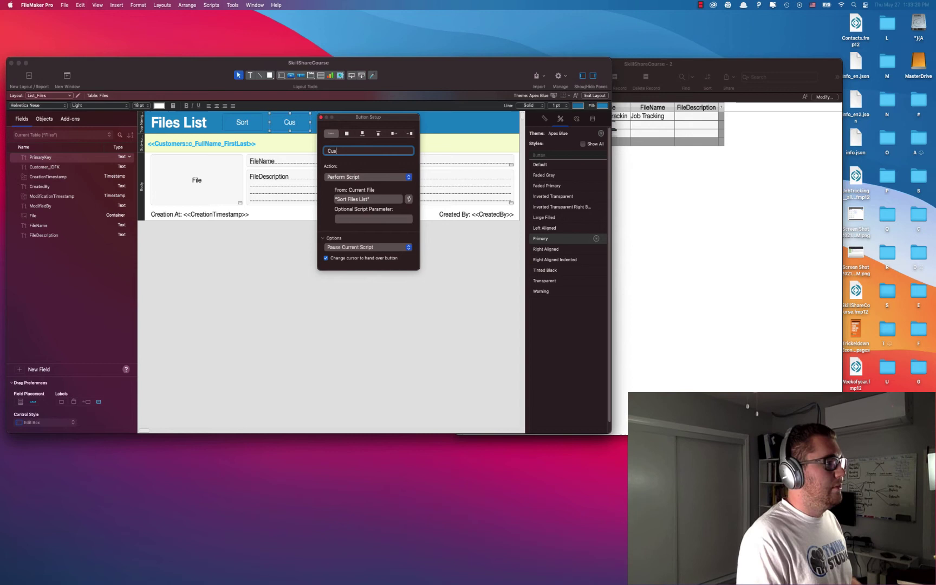
type("tomer")
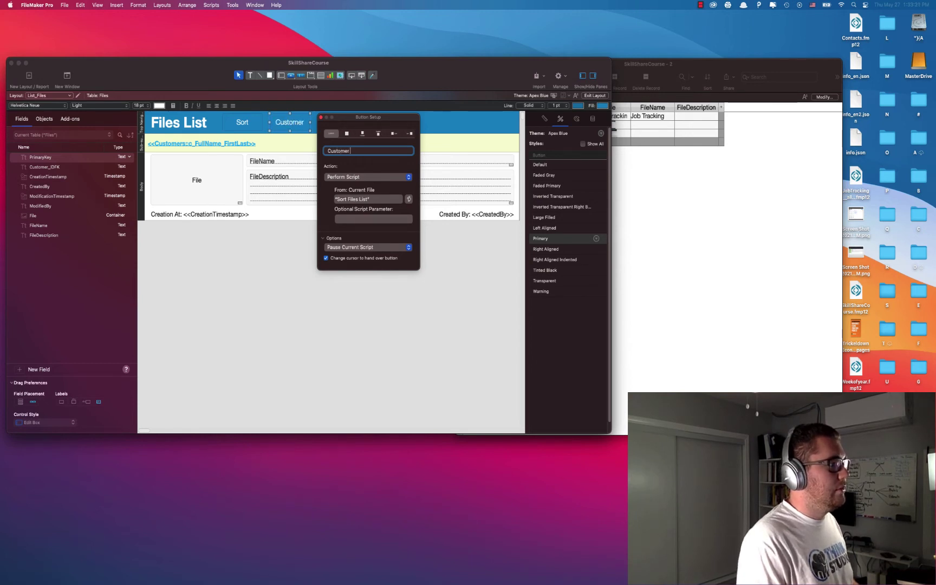
left_click_drag(355, 117, 481, 118)
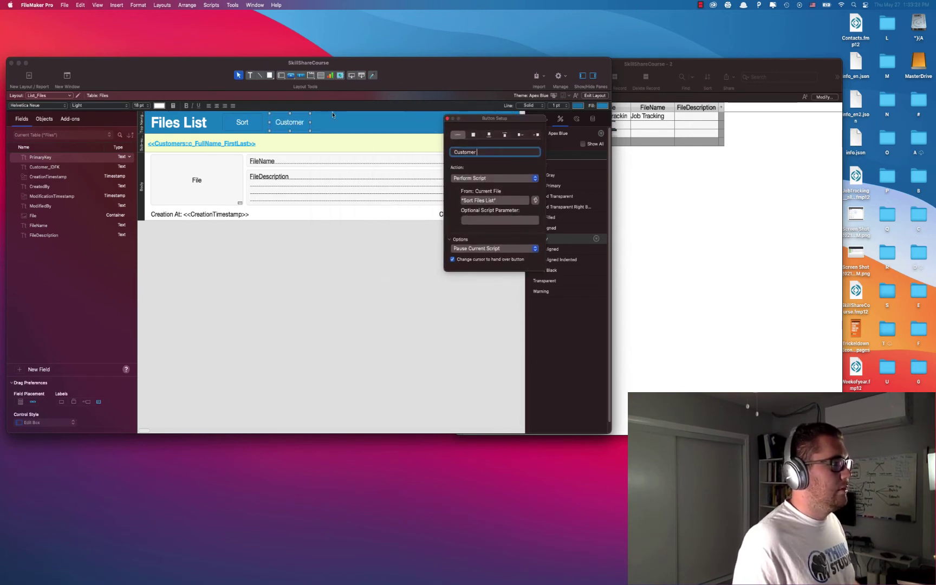
left_click_drag(311, 122, 338, 124)
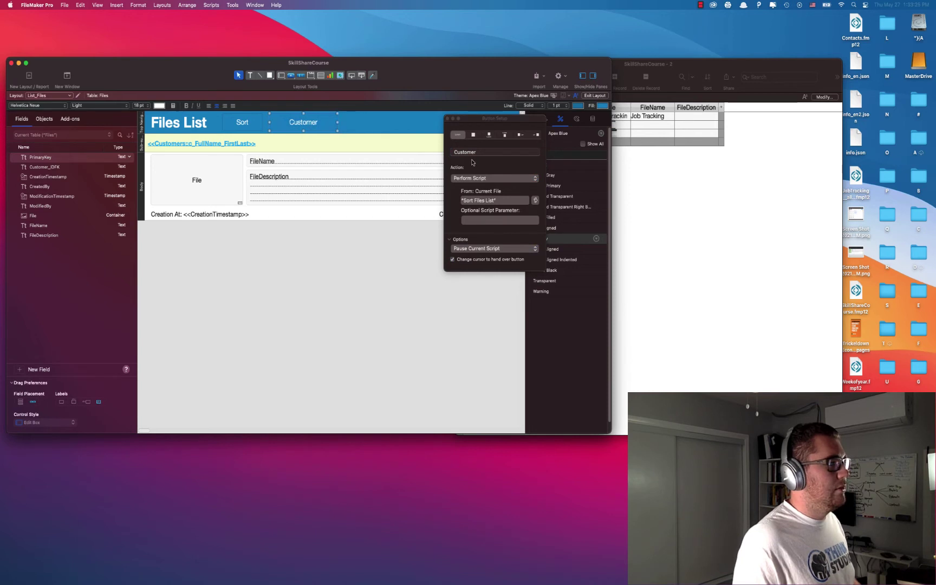
left_click(485, 154)
type("List")
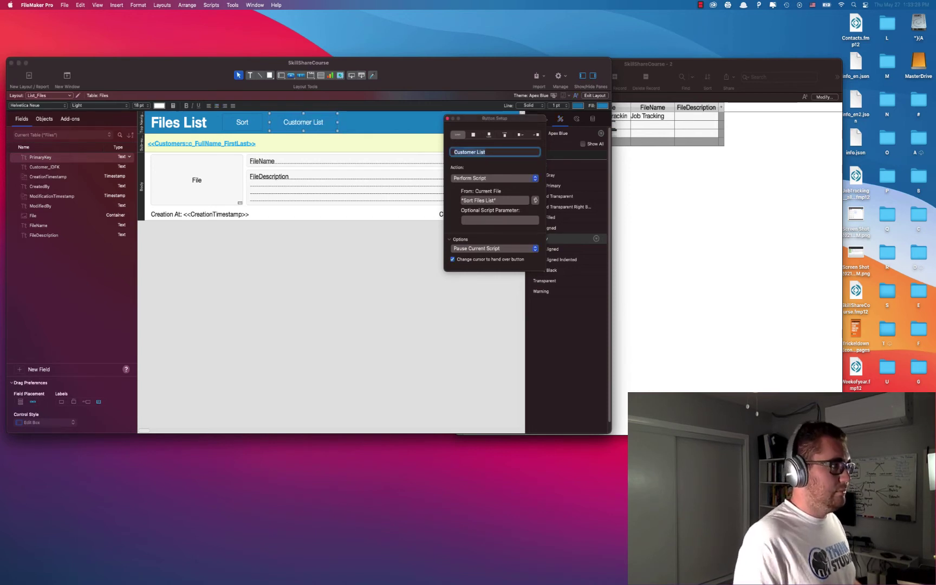
From the Customer List button's script chooser, add a script called New Script and open it for editing
left_click(535, 200)
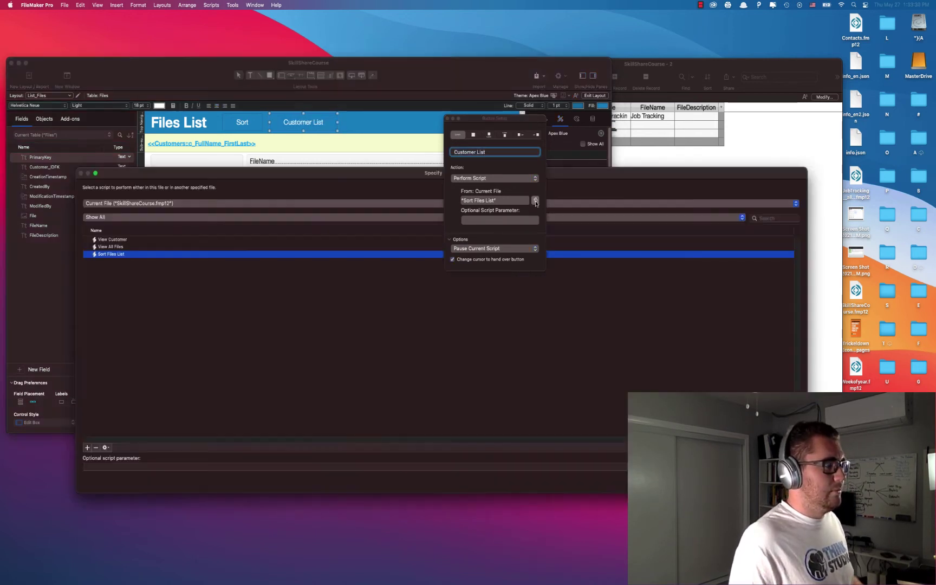
left_click(222, 295)
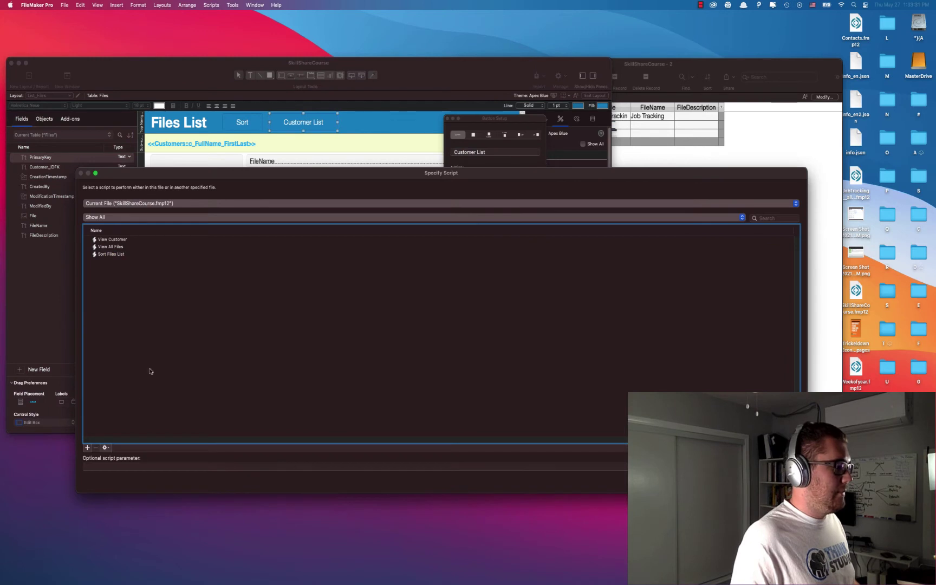
left_click(87, 448)
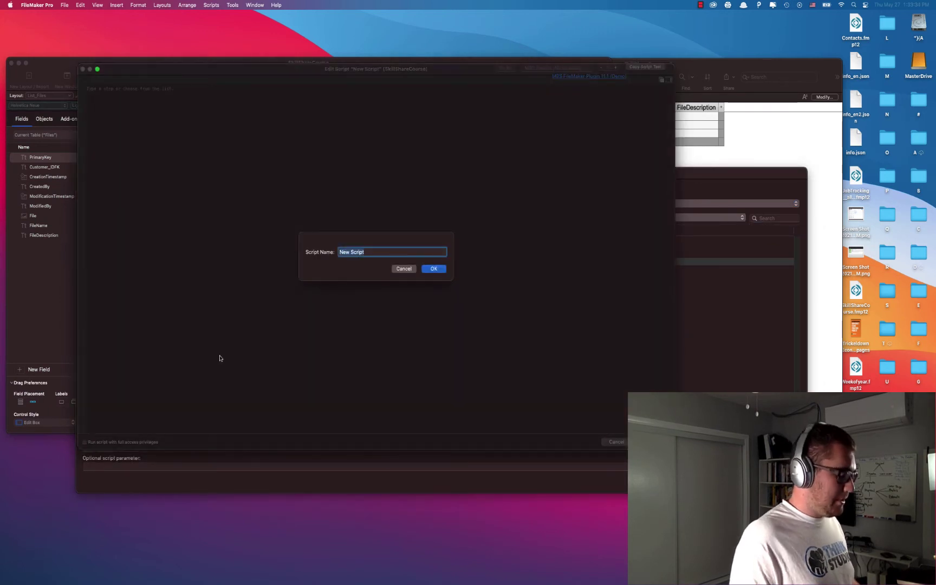
type("Vi")
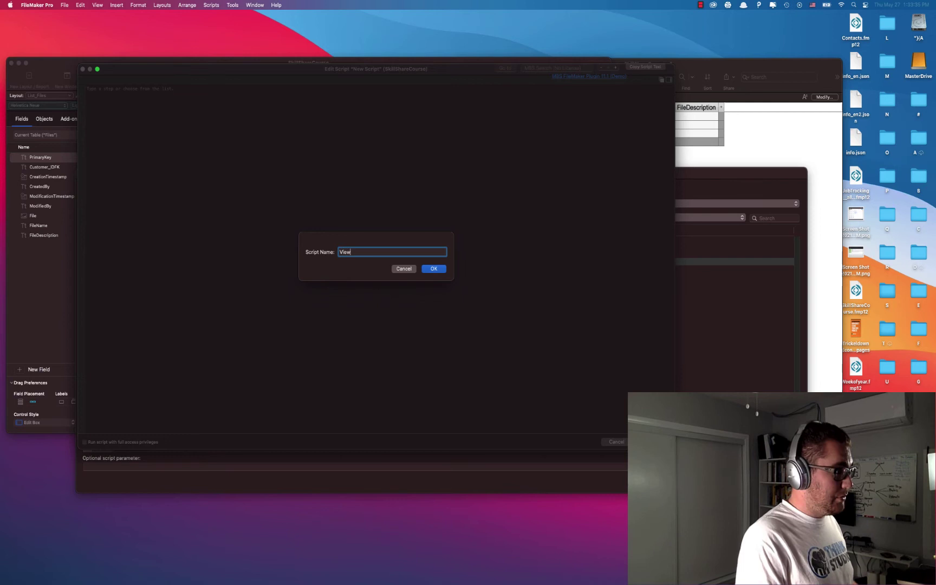
left_click(404, 269)
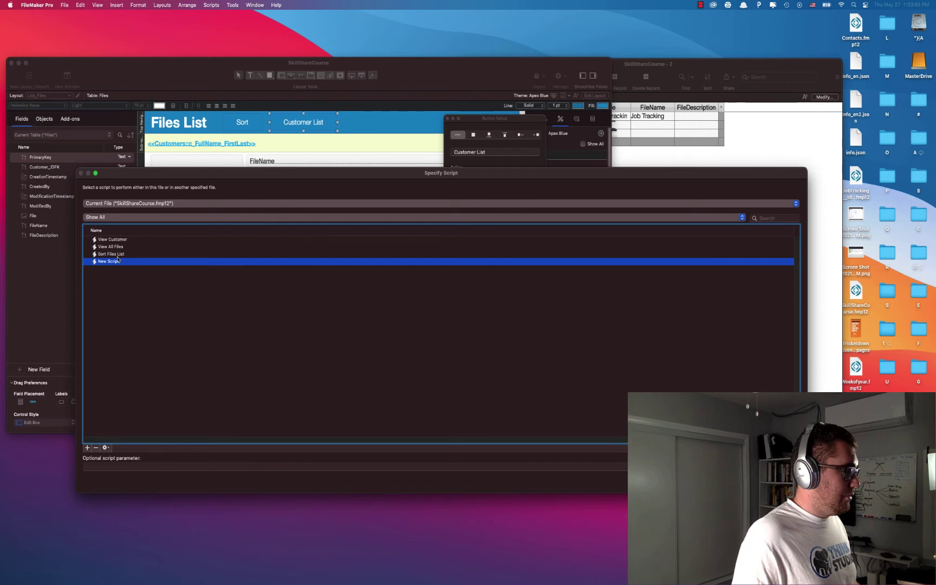
left_click(158, 299)
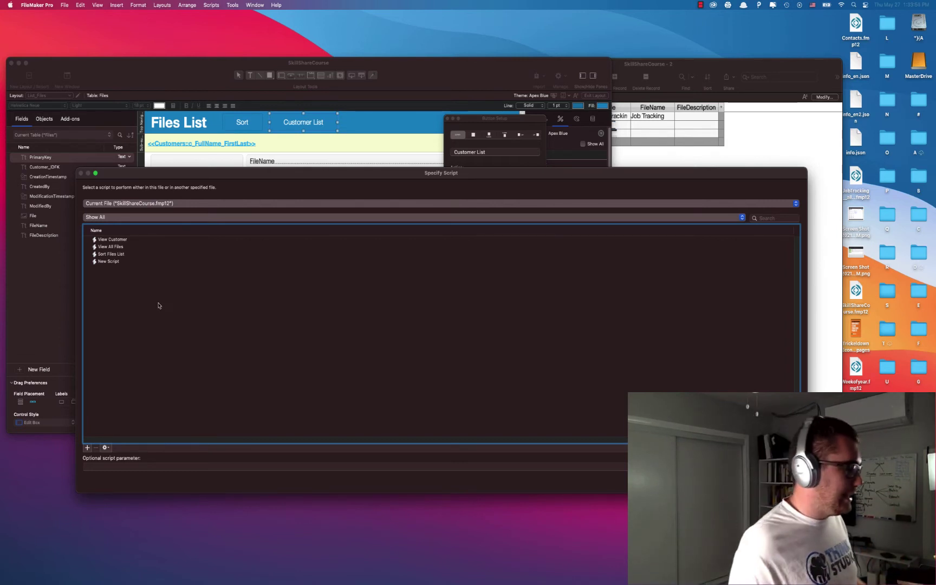
left_click(109, 263)
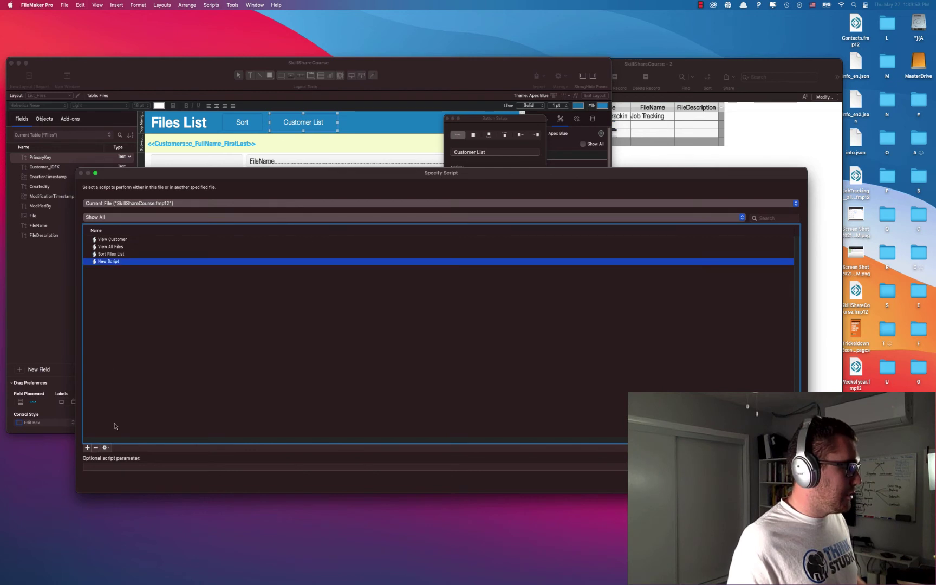
left_click(105, 448)
Add a Go to Layout step to New Script targeting the List_Customers layout
left_click(116, 457)
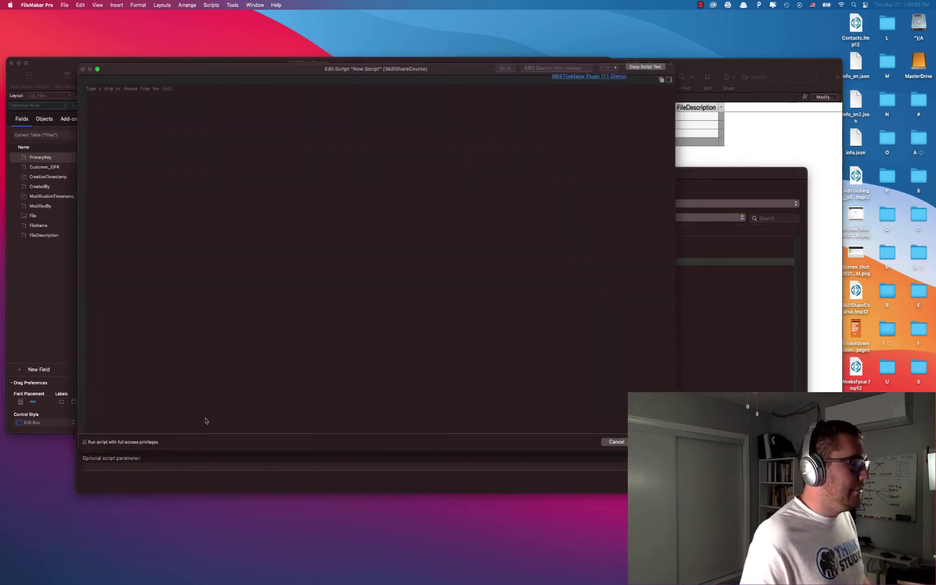
left_click_drag(352, 68, 393, 228)
left_click(217, 249)
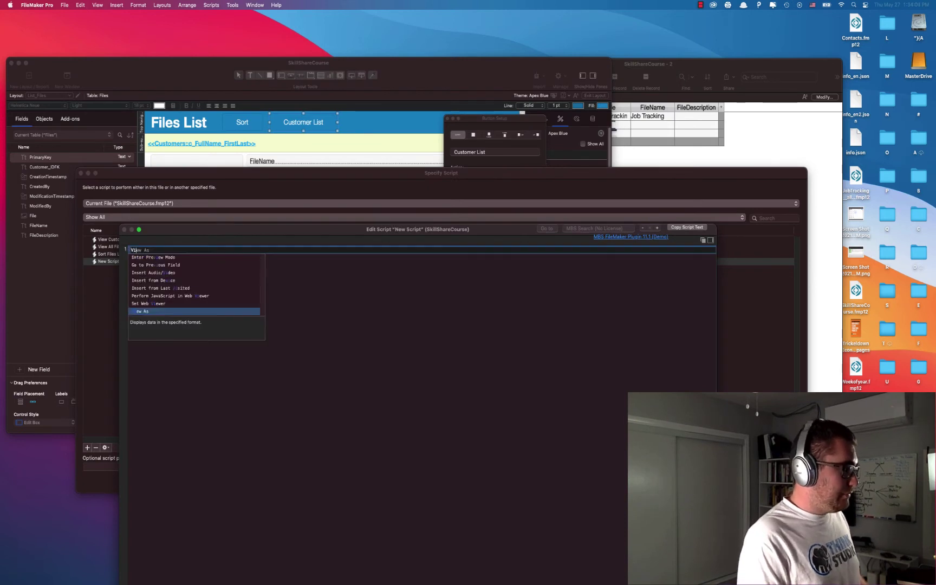
type("go to lay")
key("Return")
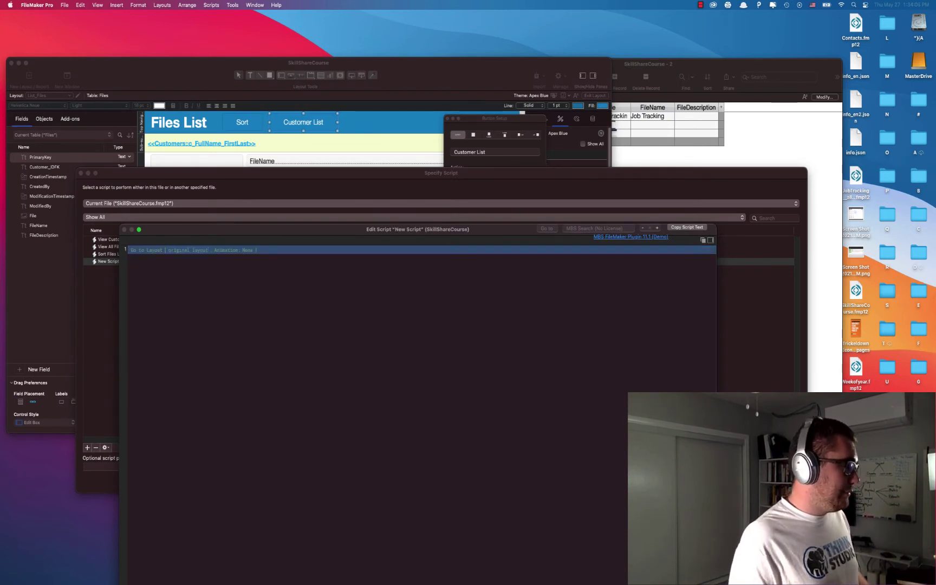
left_click(233, 266)
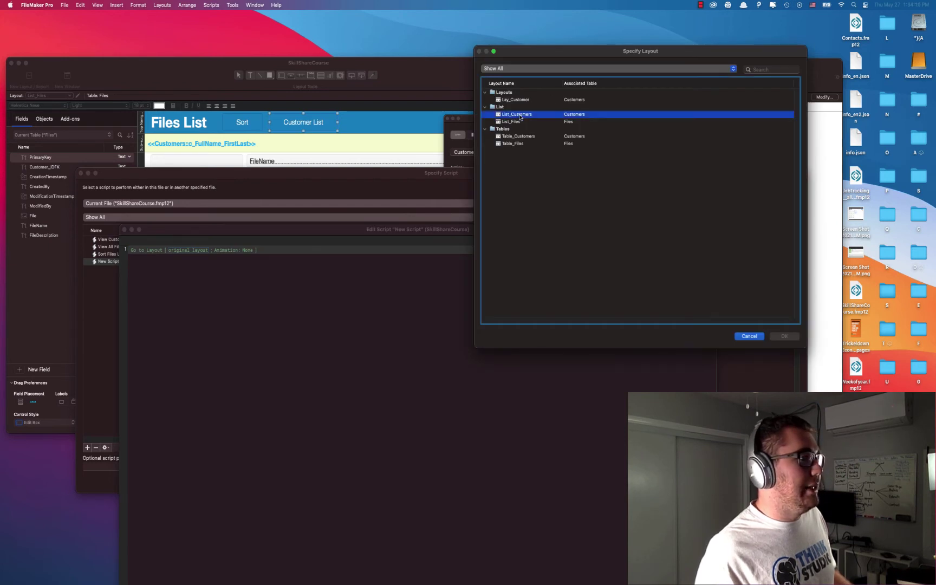
double_click(520, 115)
Save New Script and assign it to the Customer List button
left_click_drag(401, 234, 357, 75)
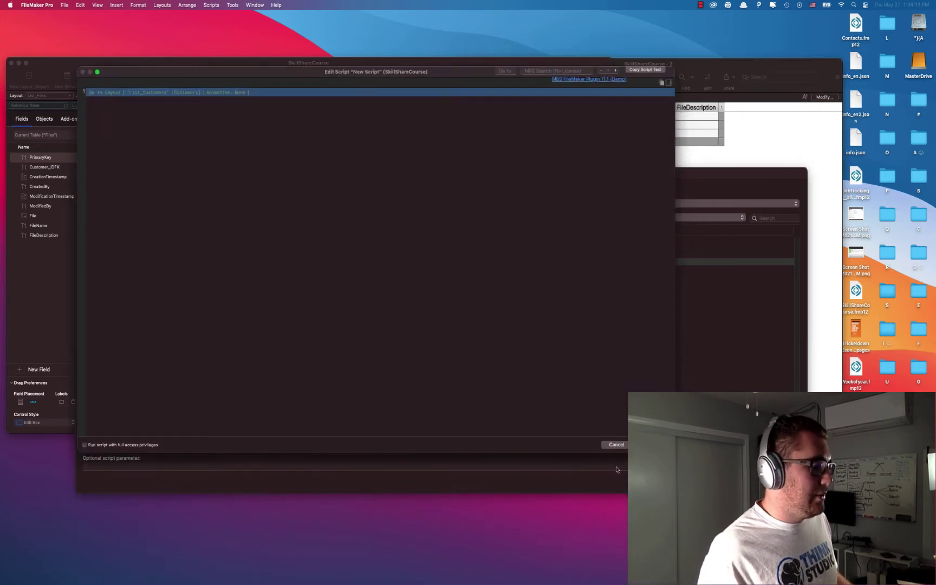
left_click(653, 444)
left_click(777, 447)
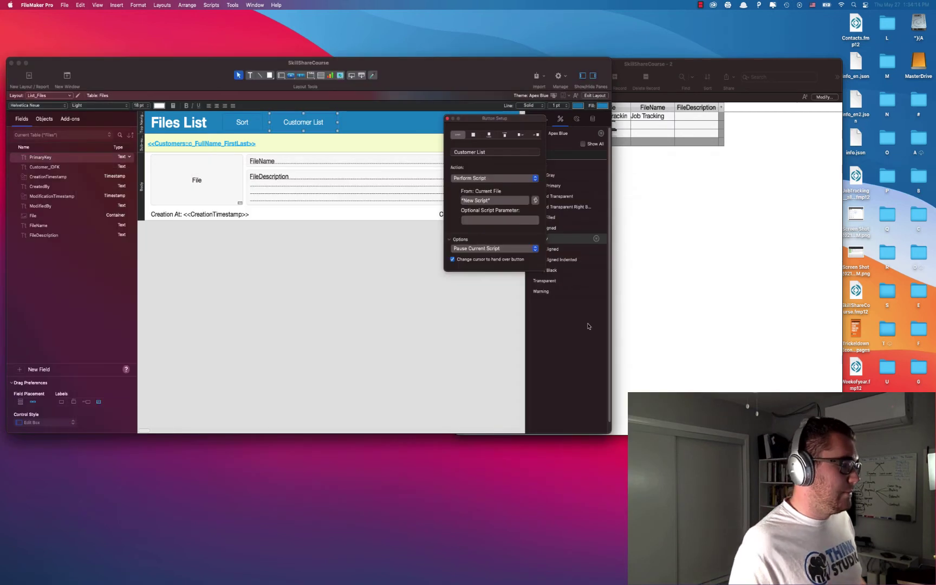
Close the Button Setup palette, check both header buttons, and exit to Browse mode
left_click(447, 119)
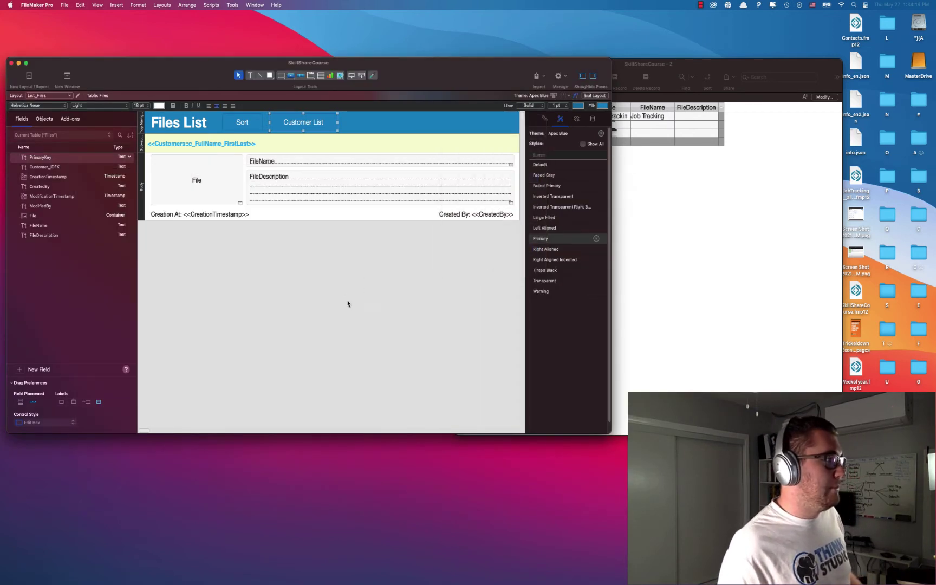
left_click(312, 124)
left_click(245, 134)
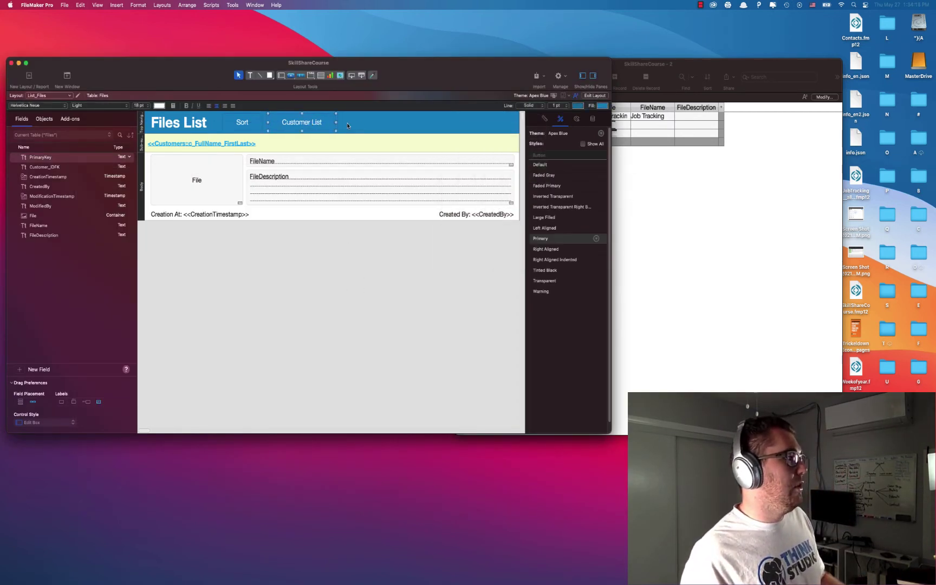
left_click(246, 130)
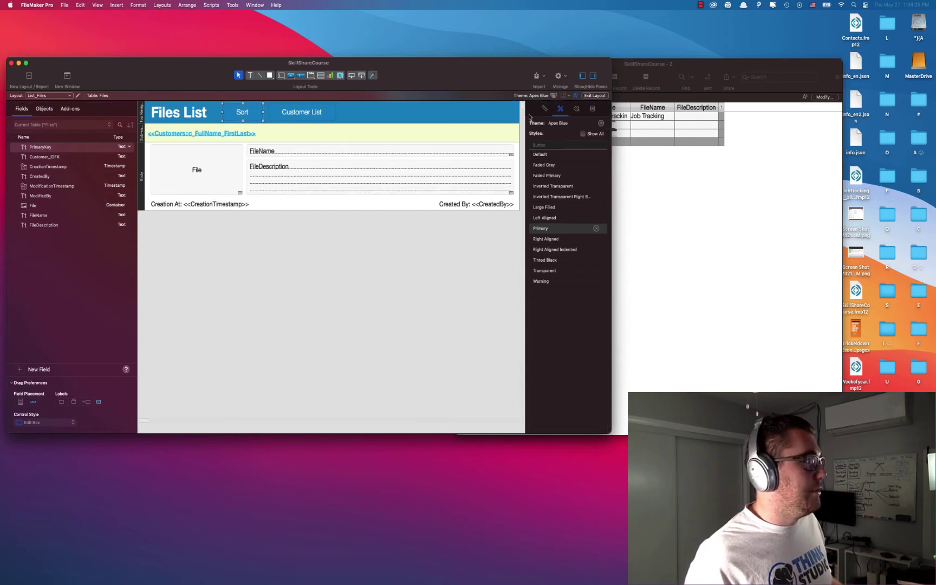
left_click(595, 96)
Test navigating between the customer list, customer details and View All files list
left_click(309, 117)
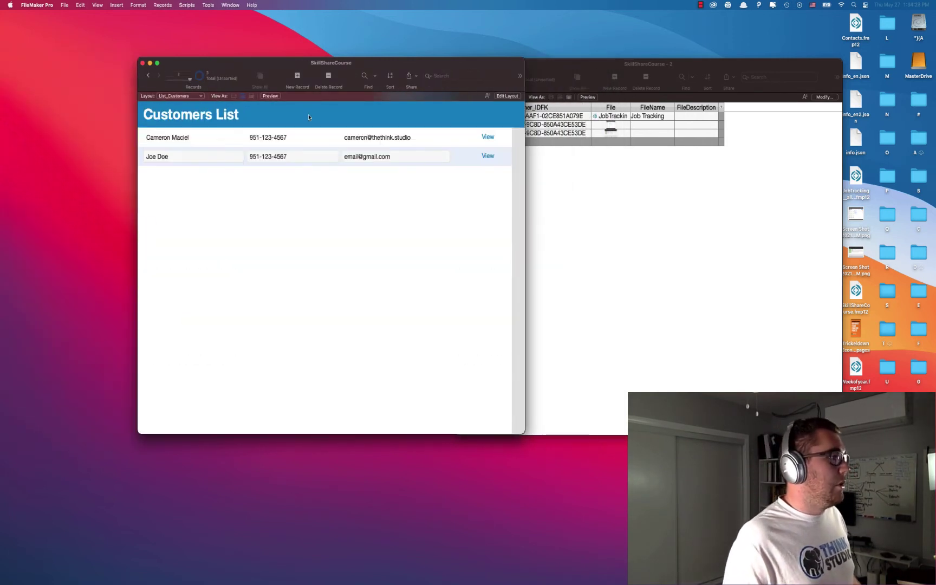
left_click(488, 157)
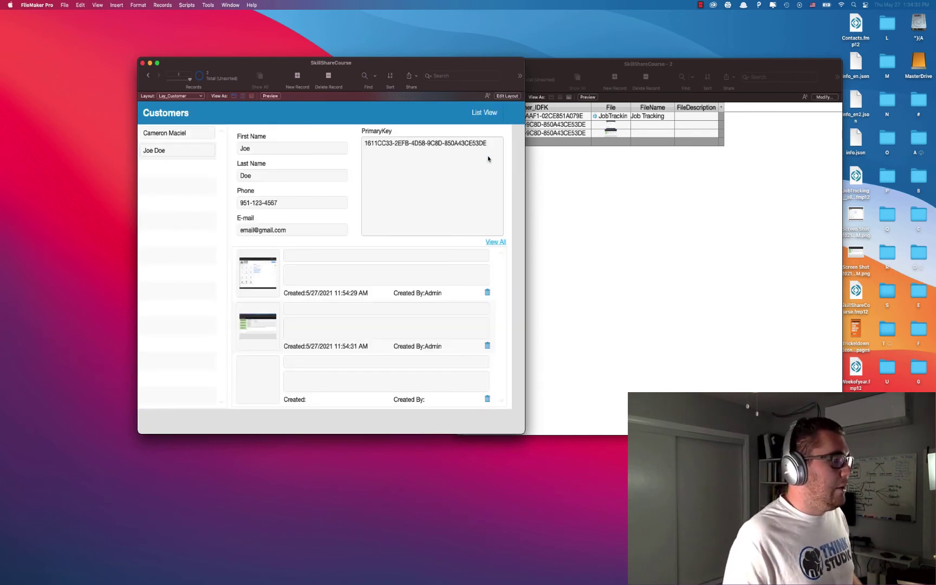
left_click(505, 244)
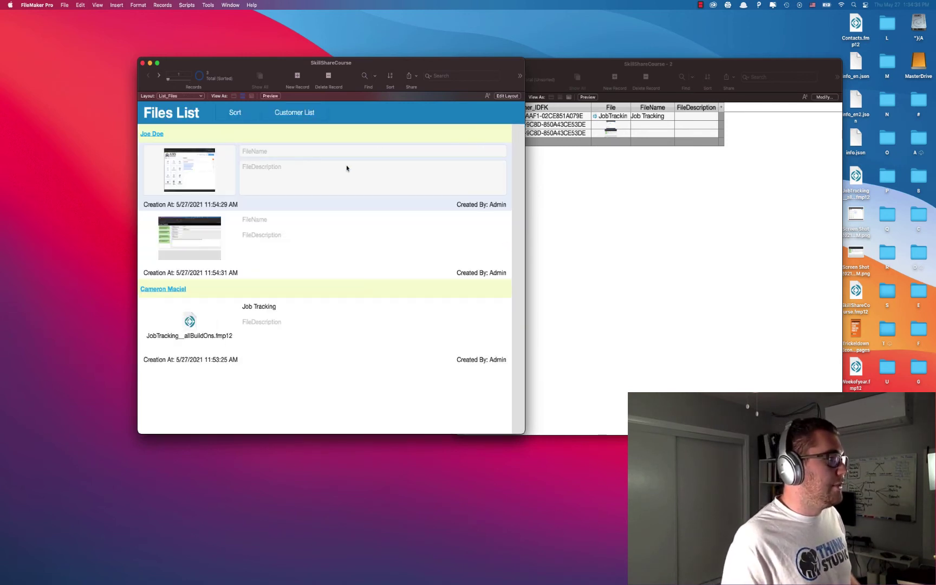
left_click(308, 117)
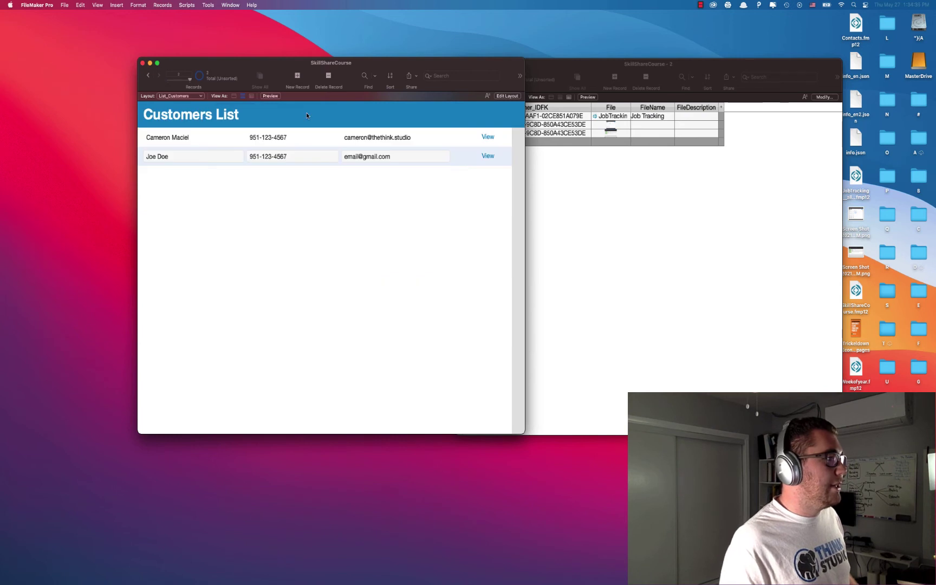
left_click(488, 156)
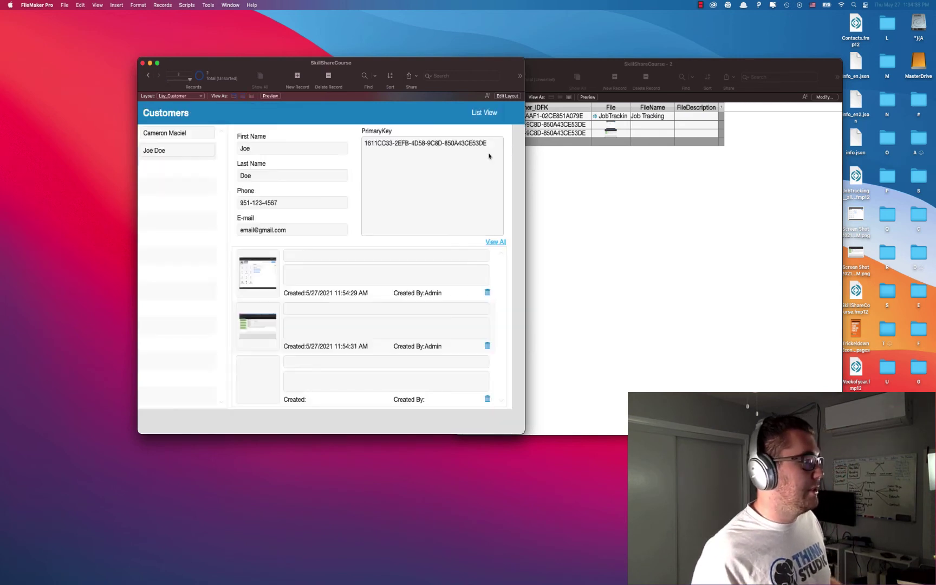
left_click(502, 117)
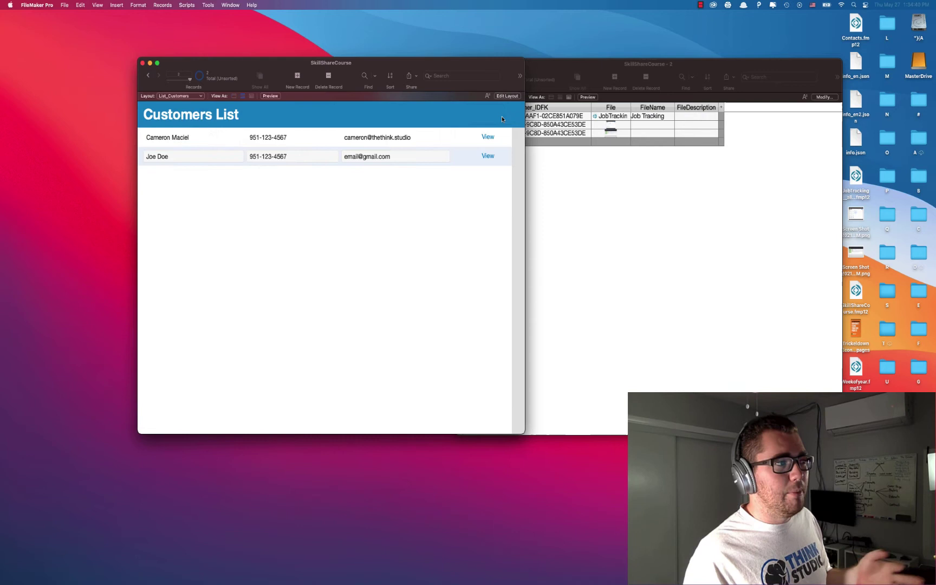
left_click(488, 137)
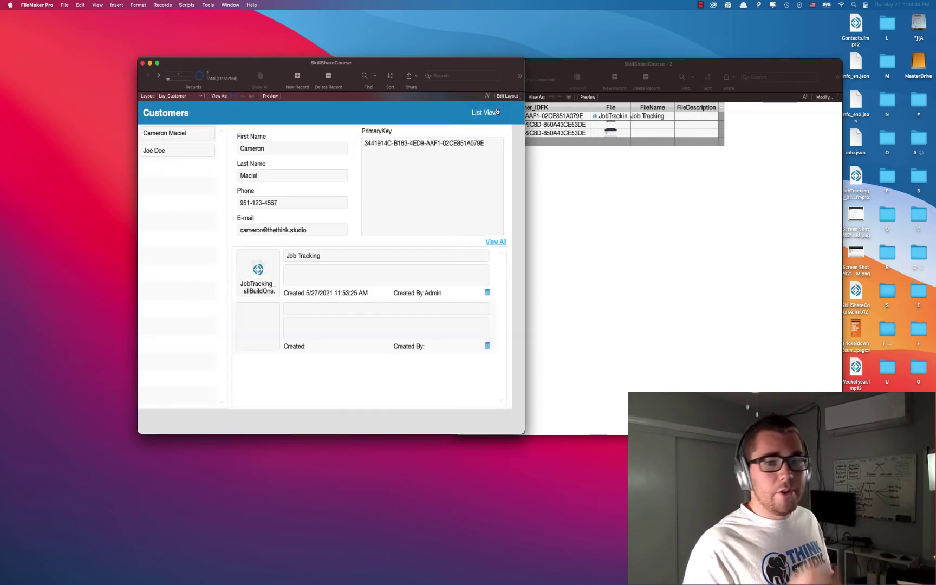
key("space")
key("Return")
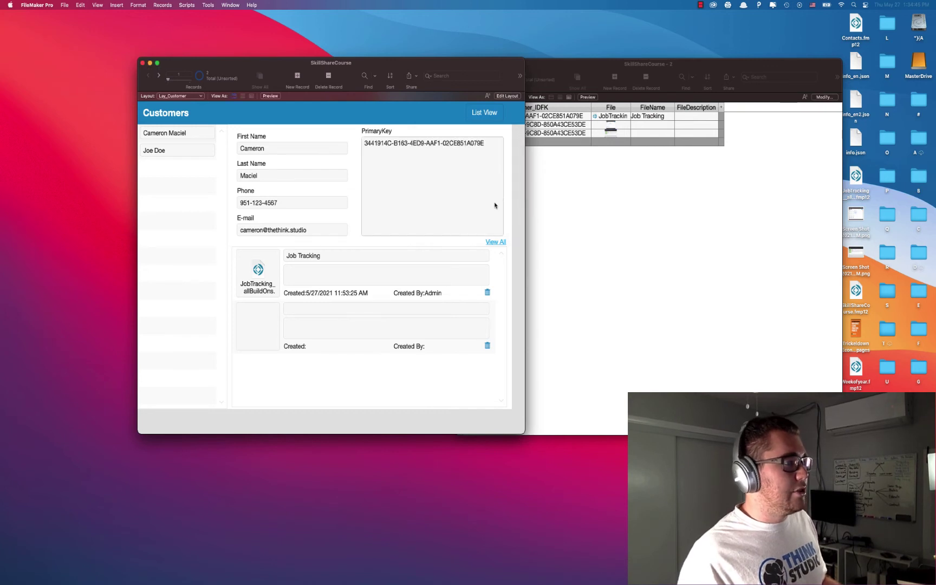
Bring the main course window to the front and enlarge it
left_click(526, 428)
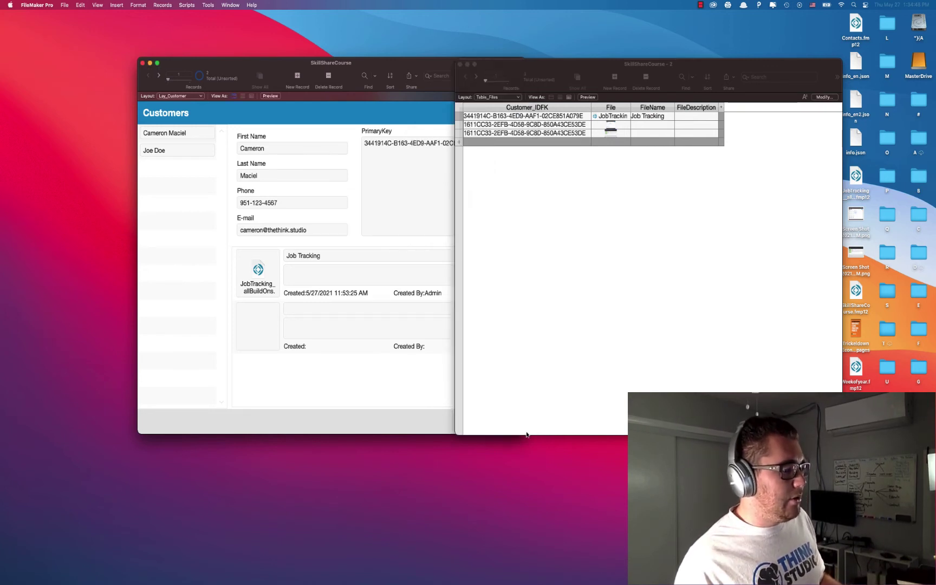
left_click(429, 422)
left_click_drag(523, 428, 593, 464)
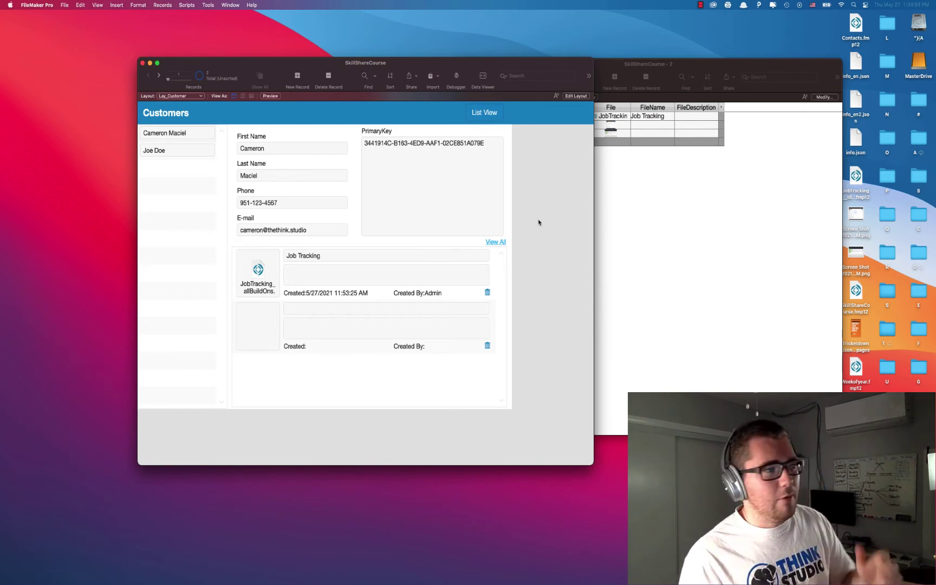
On the Customers layout, unlock the List View button's left anchor so it stays pinned right
key("super+l")
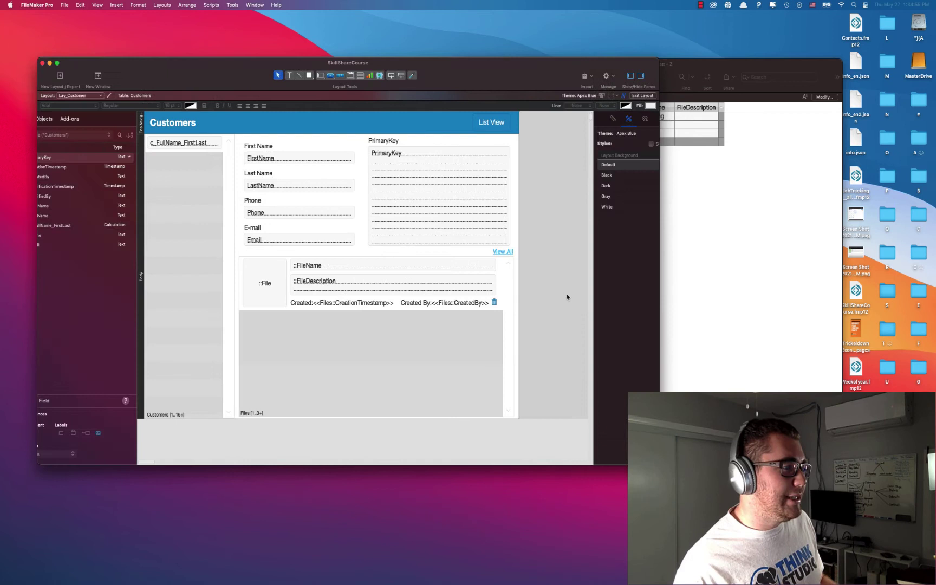
left_click_drag(519, 265, 579, 299)
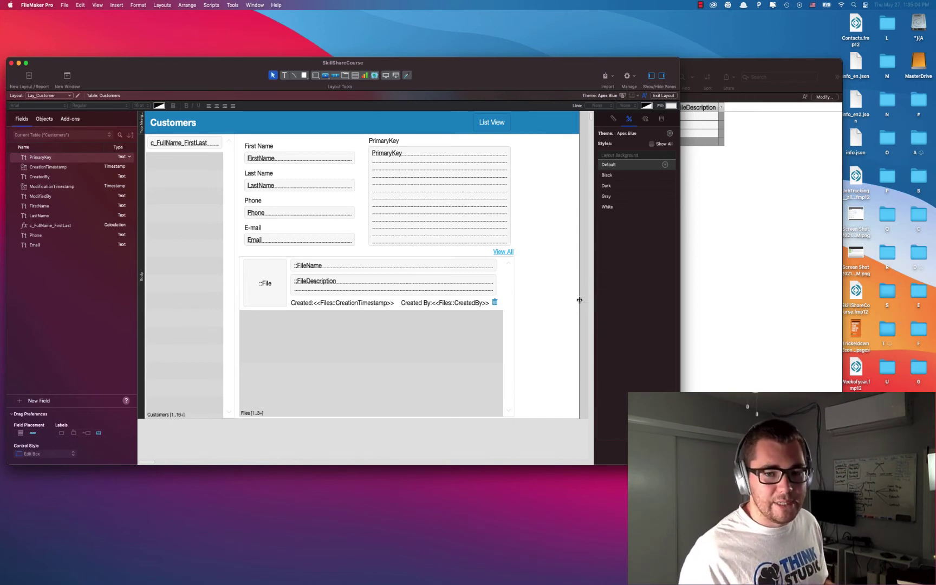
left_click_drag(580, 299, 519, 301)
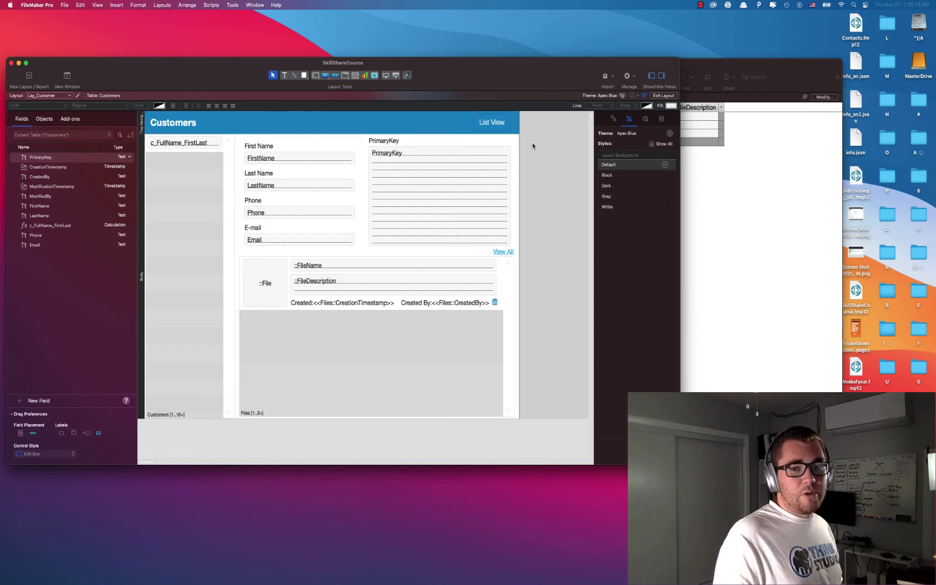
left_click(616, 119)
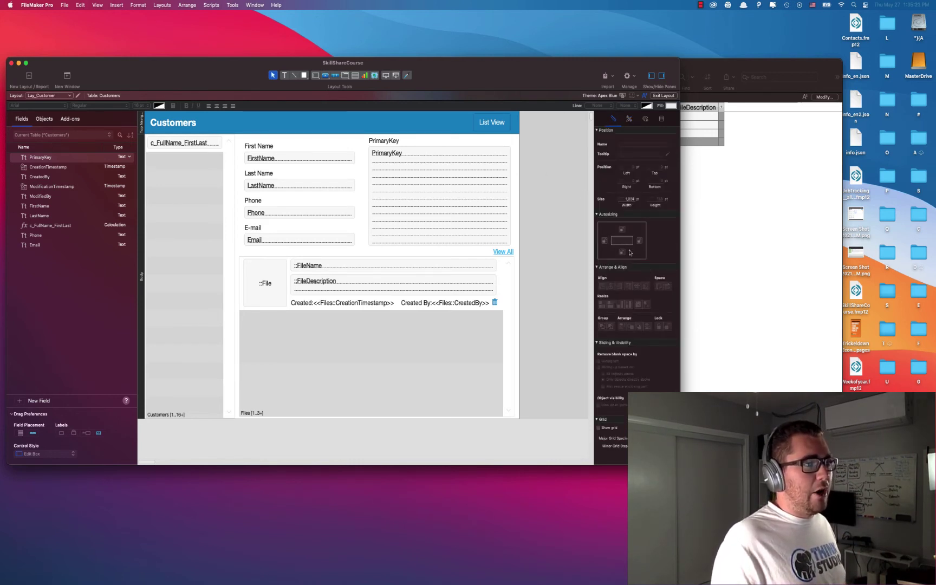
left_click(504, 131)
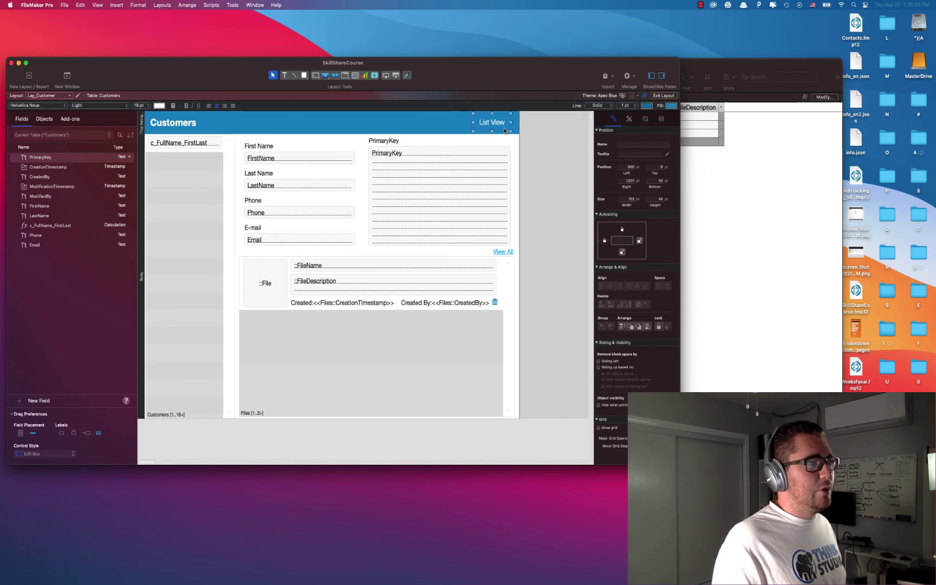
left_click(605, 243)
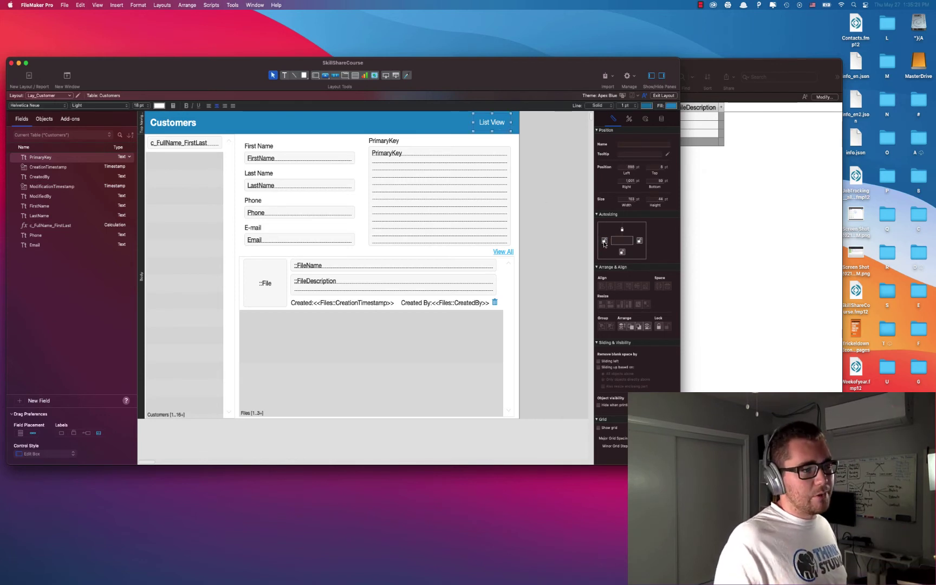
Delete the PrimaryKey label and field, then select the Files portal
left_click(487, 185)
left_click_drag(366, 136, 389, 173)
key("Delete")
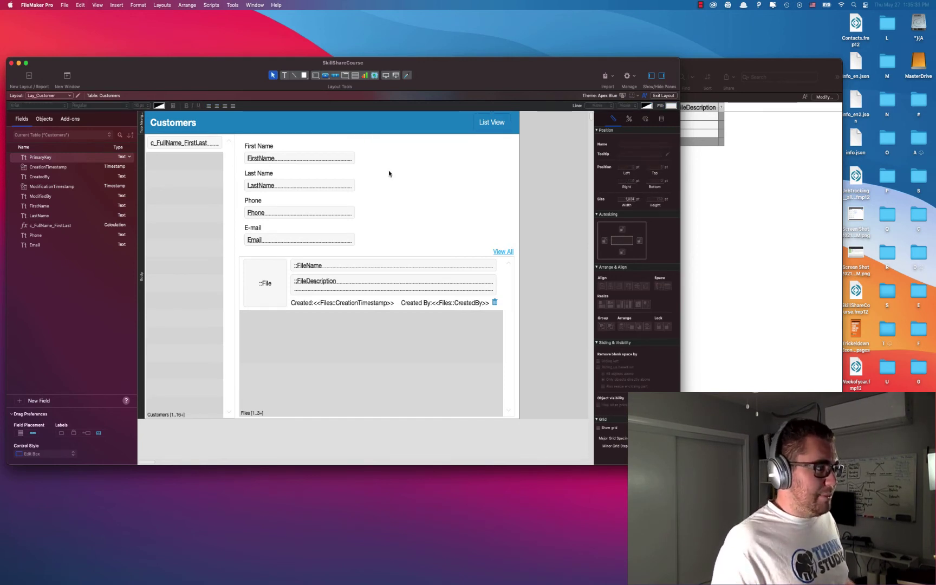
left_click_drag(387, 138, 258, 256)
left_click(188, 222)
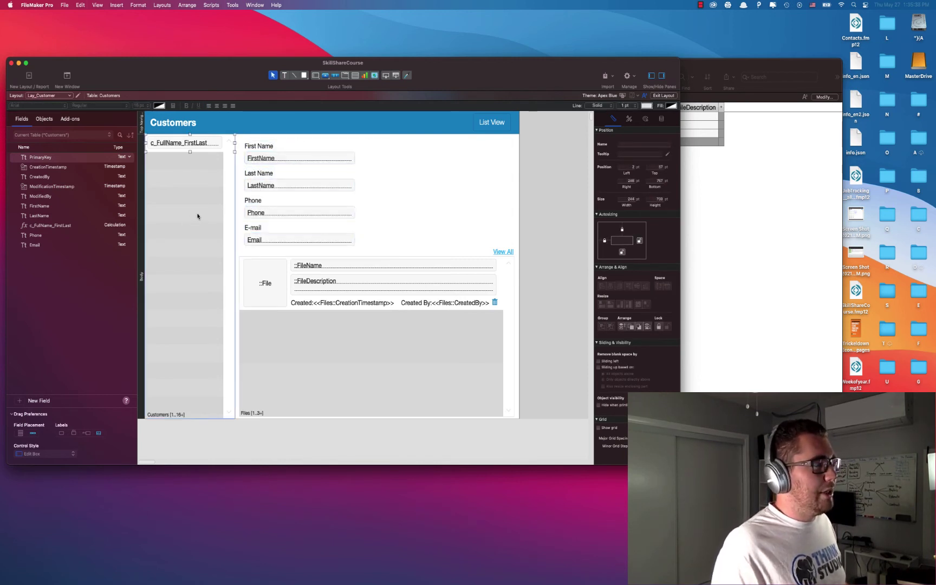
left_click(192, 143)
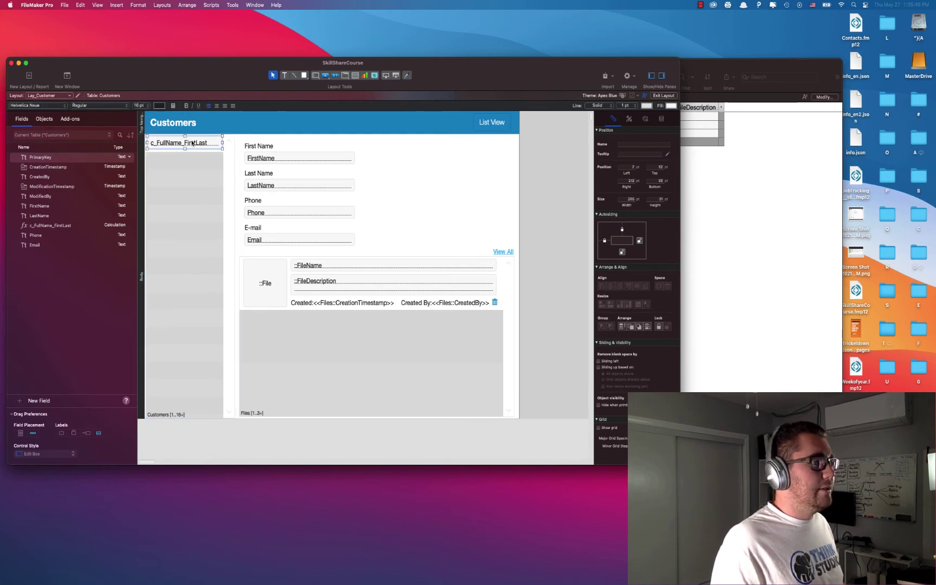
left_click(393, 204)
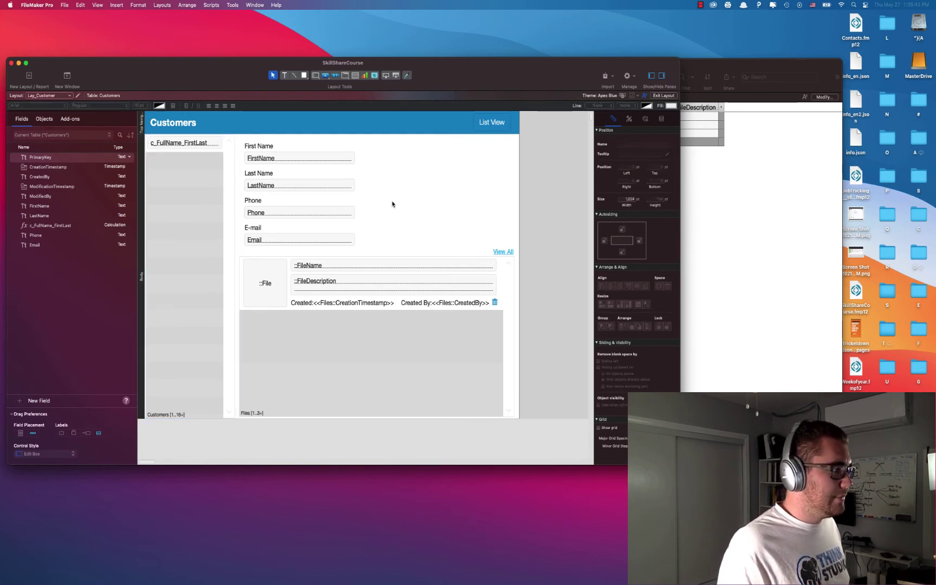
left_click(310, 353)
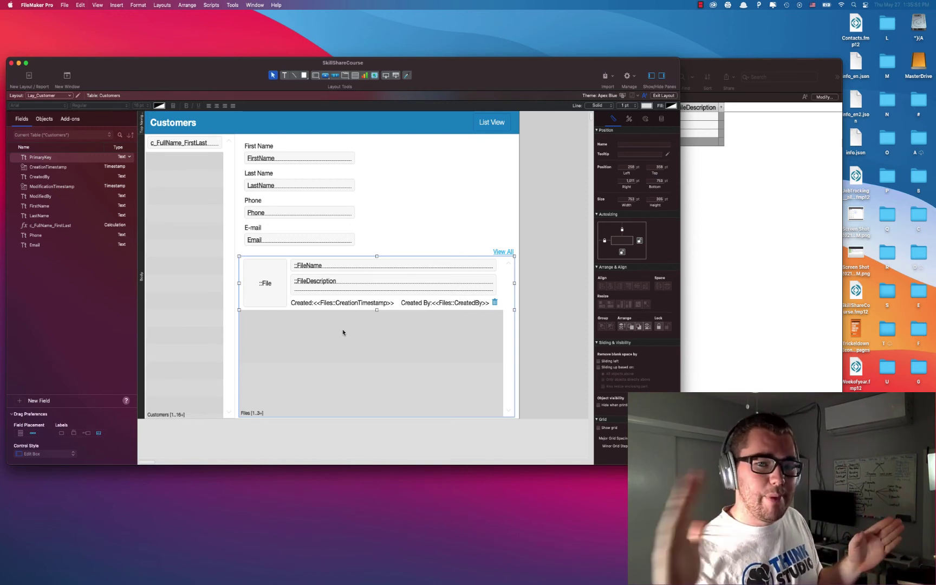
Set the Files portal's right anchor and check anchors on its fields, button, link and texts
left_click(639, 241)
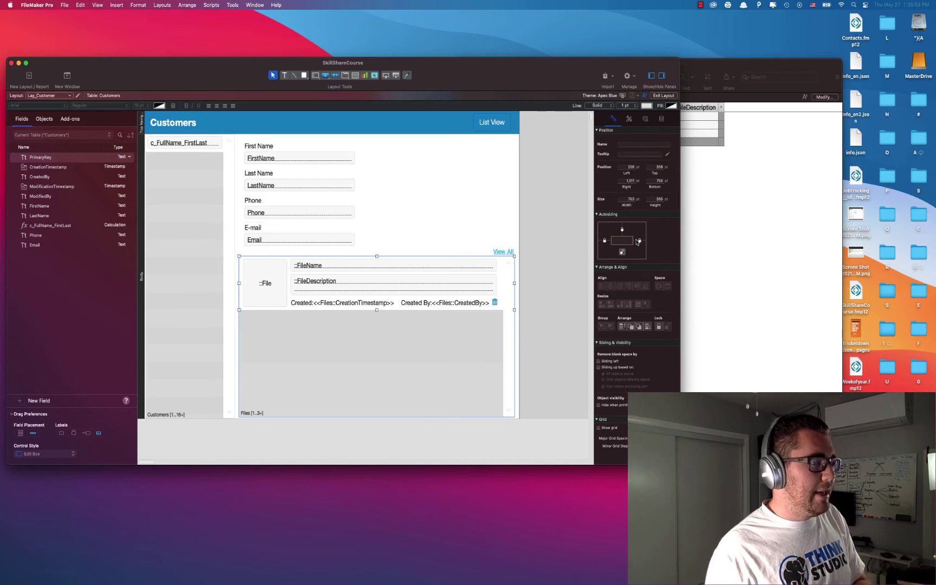
left_click(469, 285)
left_click(448, 271, "shift")
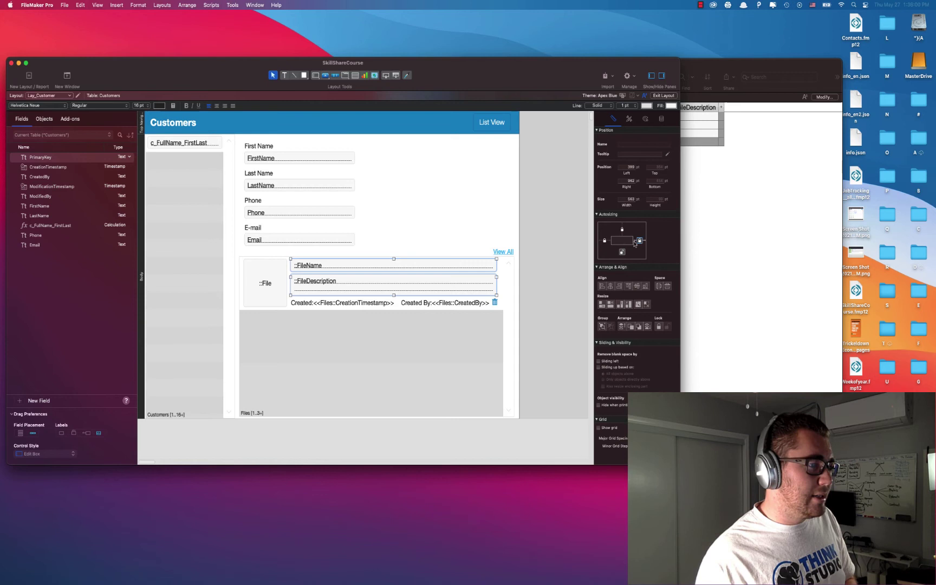
left_click(496, 302)
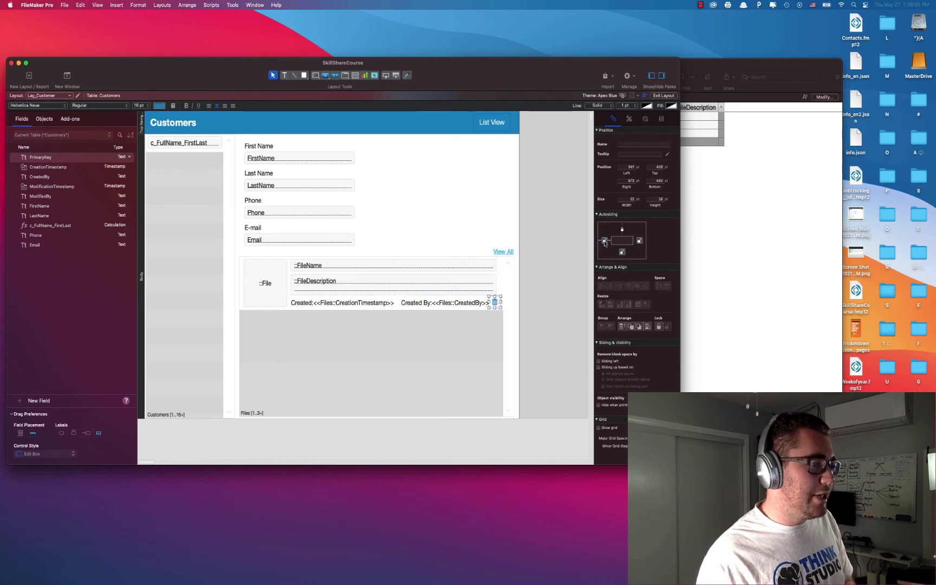
left_click(514, 251)
left_click(445, 305)
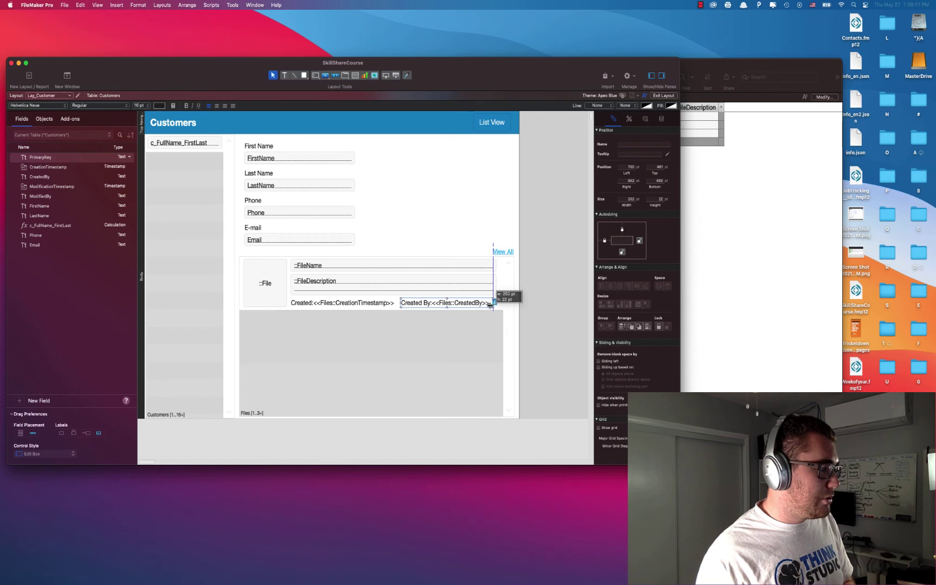
left_click(382, 304)
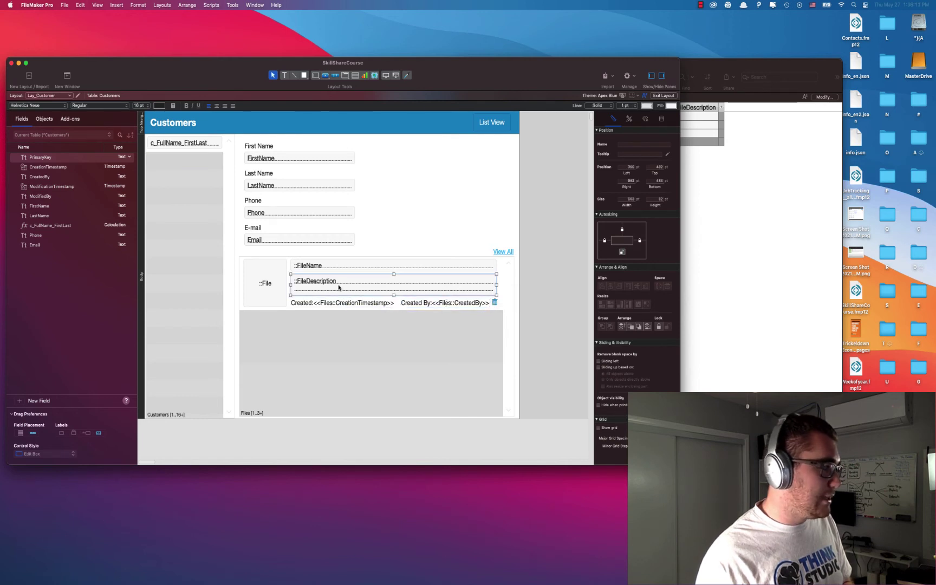
left_click(268, 299)
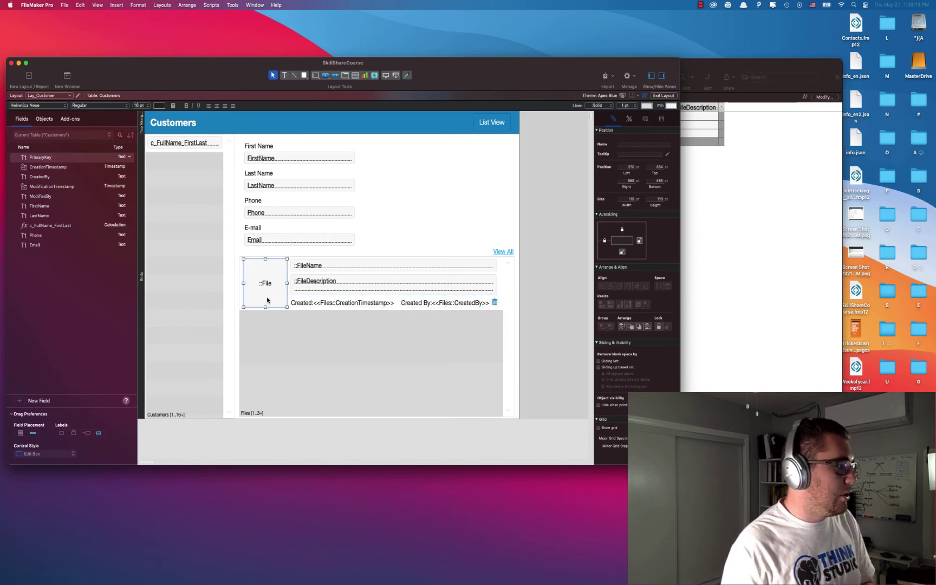
Check the Customers title's anchors, then exit to Browse mode
left_click(452, 224)
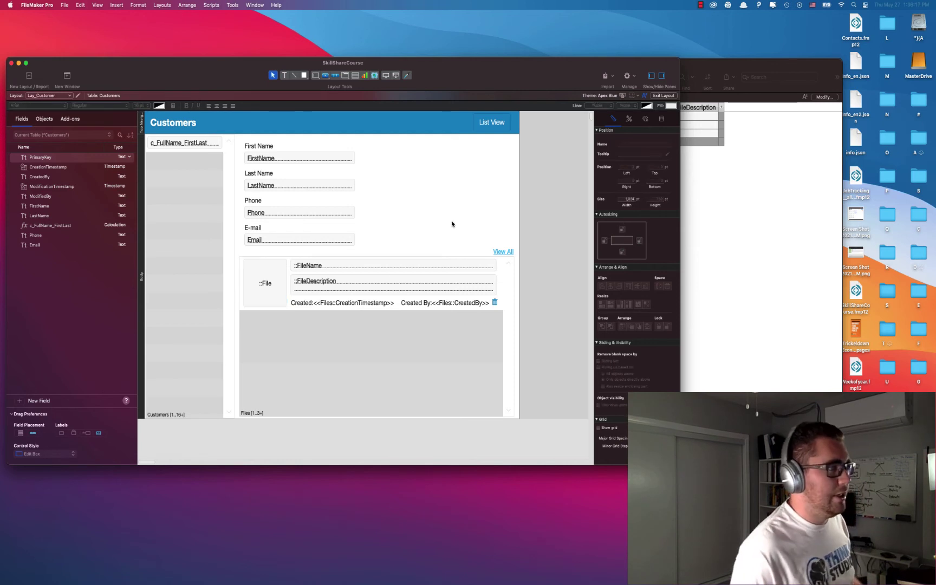
left_click(192, 125)
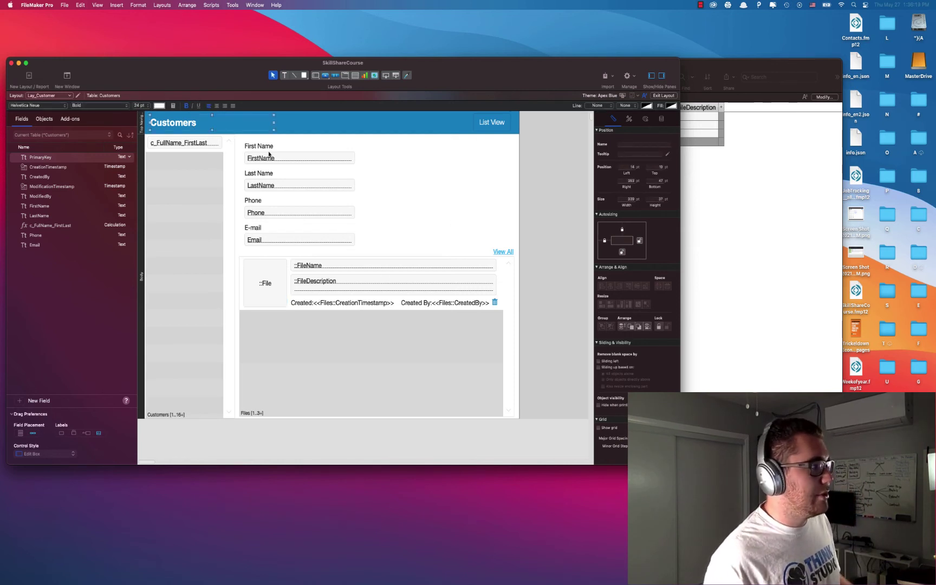
left_click(420, 197)
left_click(677, 96)
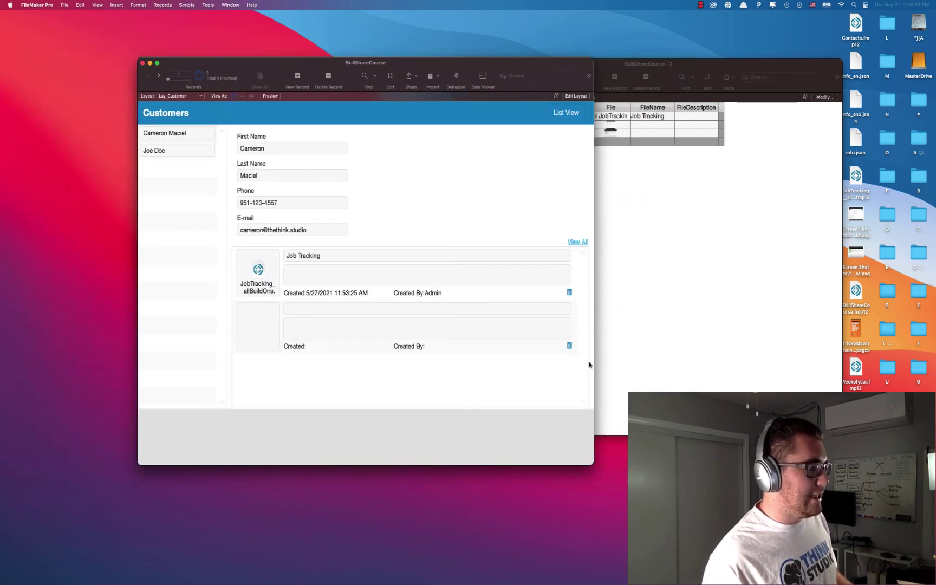
Anchor the Files portal's bottom, confirm it stretches in a larger window, then open Customers List
left_click_drag(594, 464, 556, 440)
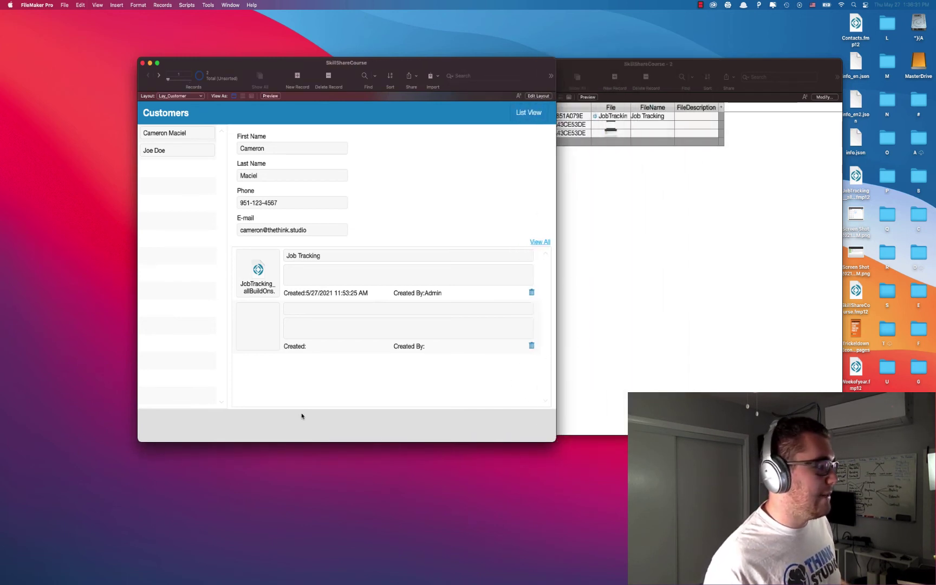
left_click(534, 97)
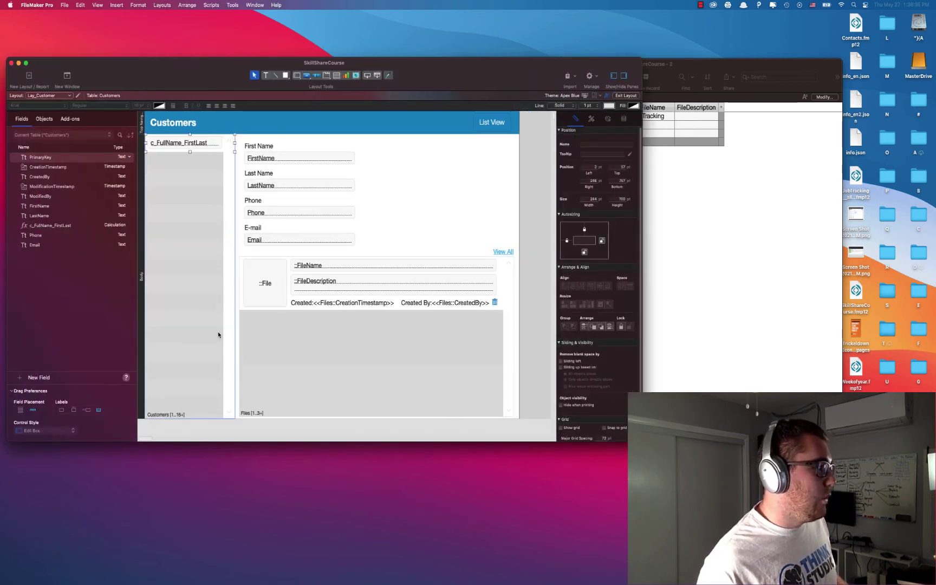
left_click(328, 368)
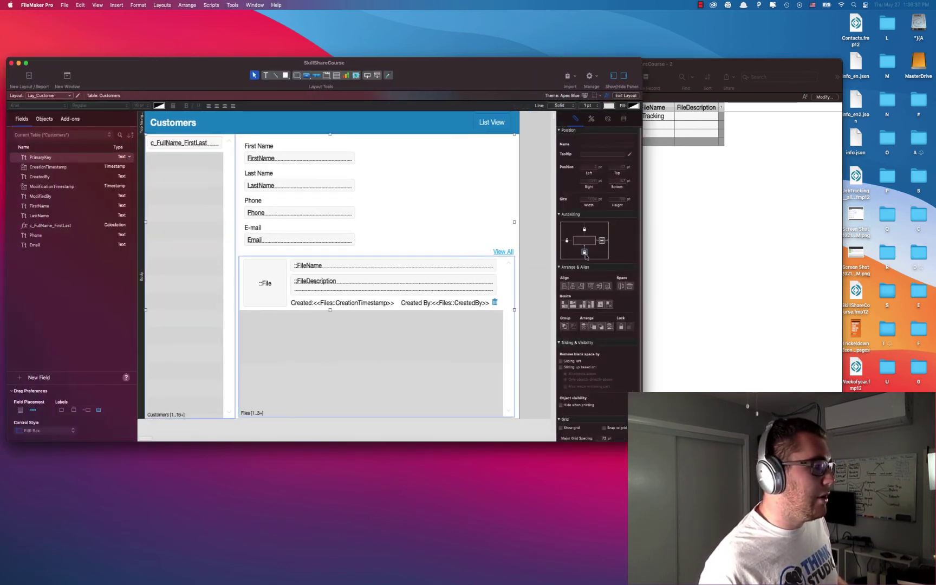
left_click(626, 96)
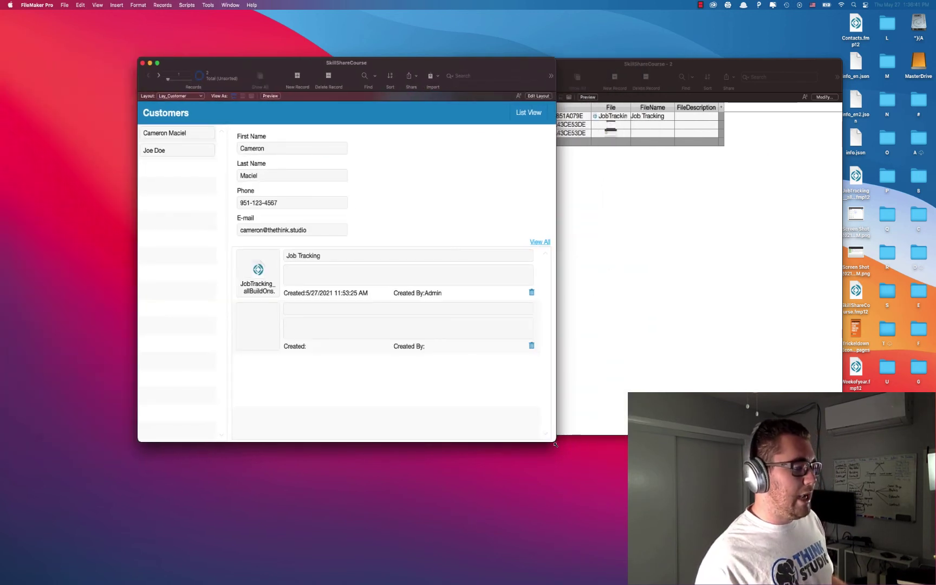
left_click_drag(554, 444, 570, 496)
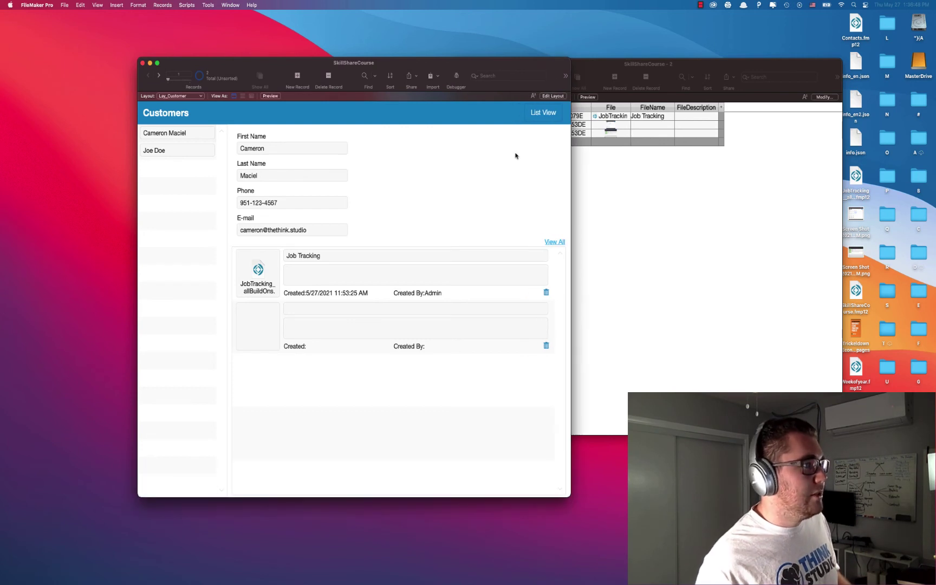
left_click(550, 112)
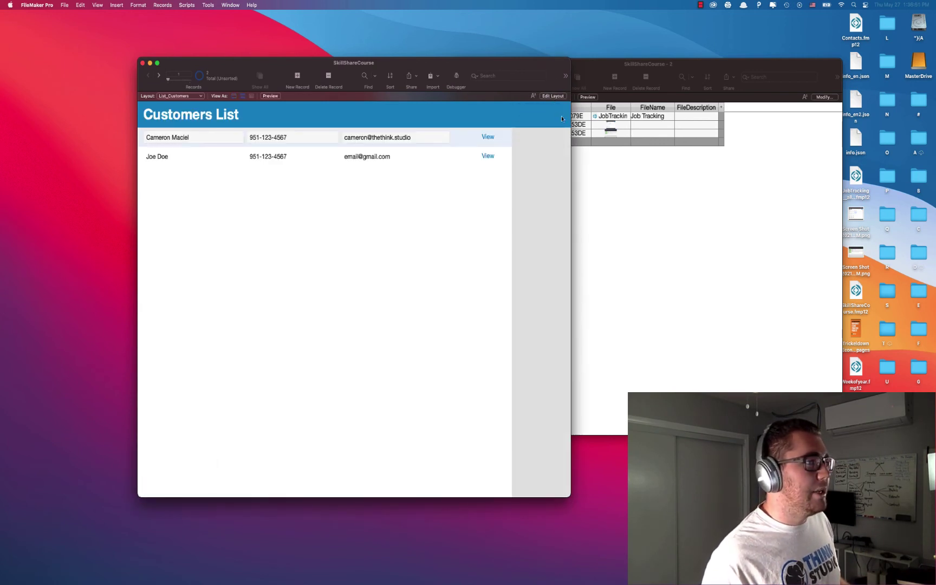
Pin the Customers List View links to the right edge, test by resizing, then open the first customer
left_click(553, 96)
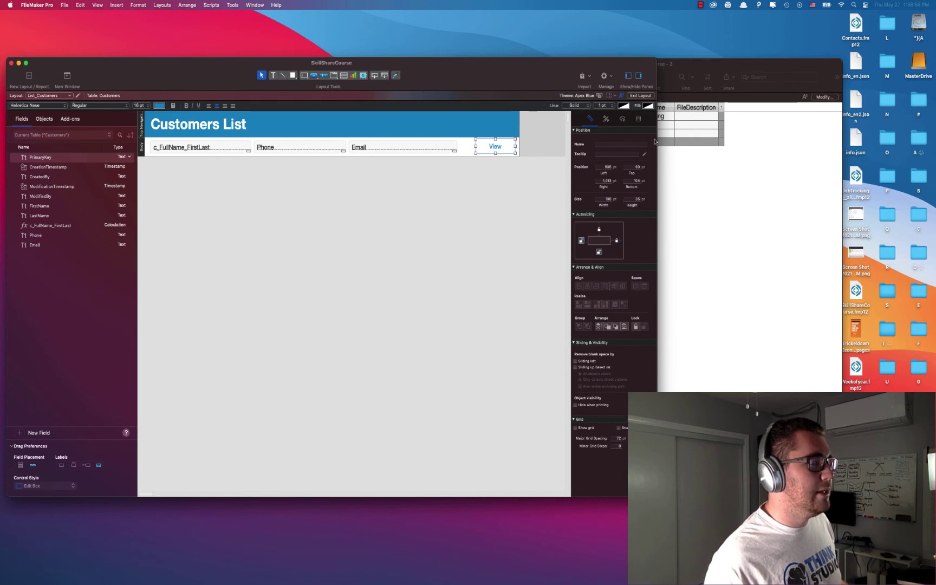
left_click(650, 98)
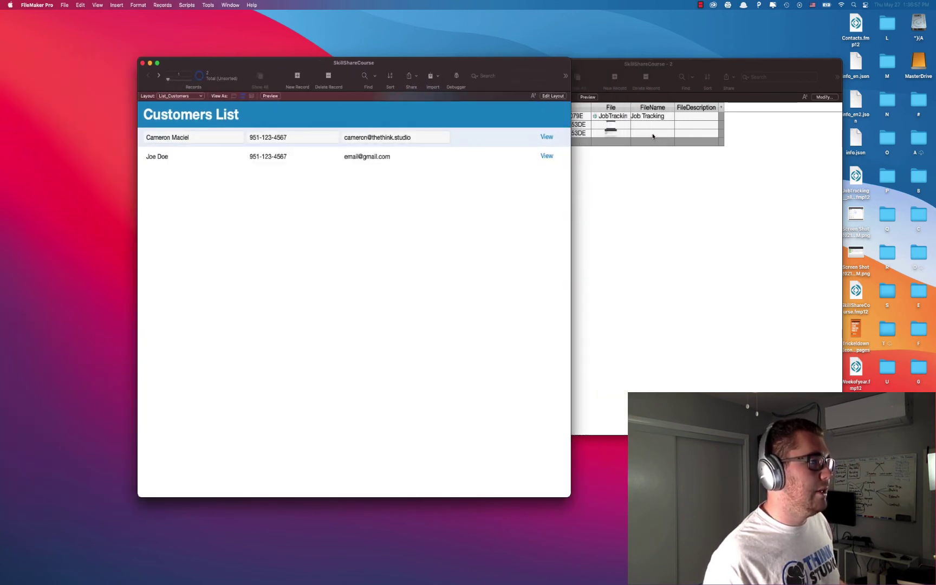
left_click_drag(570, 496, 628, 481)
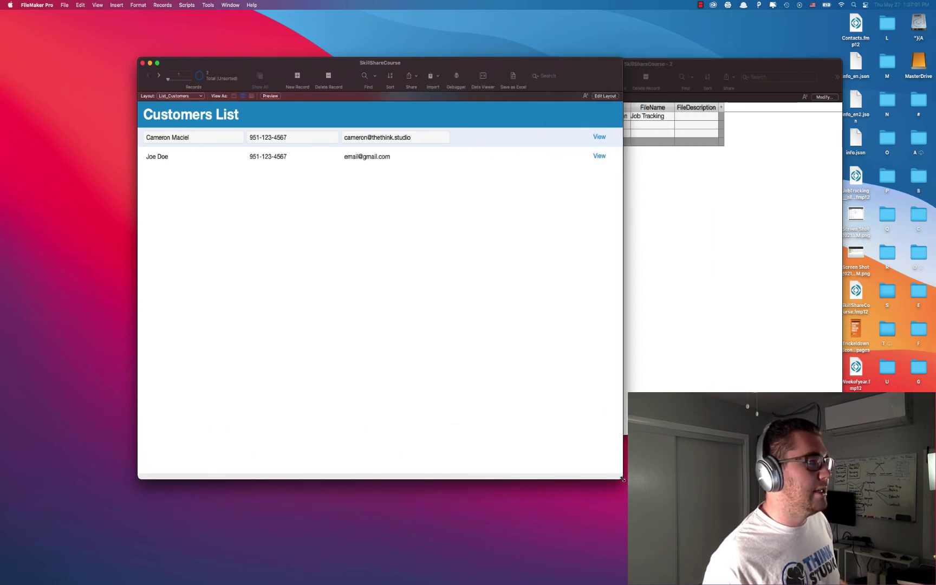
left_click(599, 138)
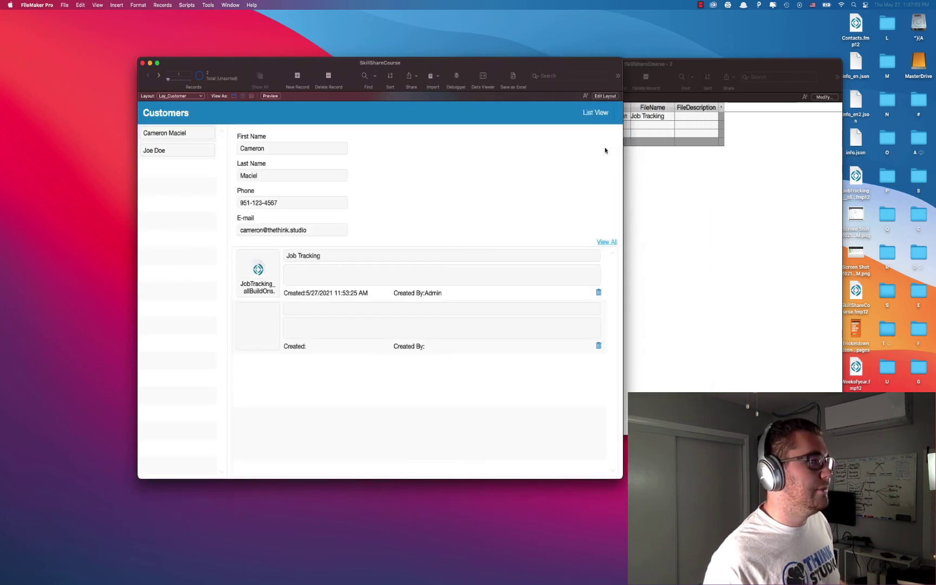
Anchor the FileName, FileDescription and Created By fields to both left and right edges
left_click(602, 242)
left_click(603, 96)
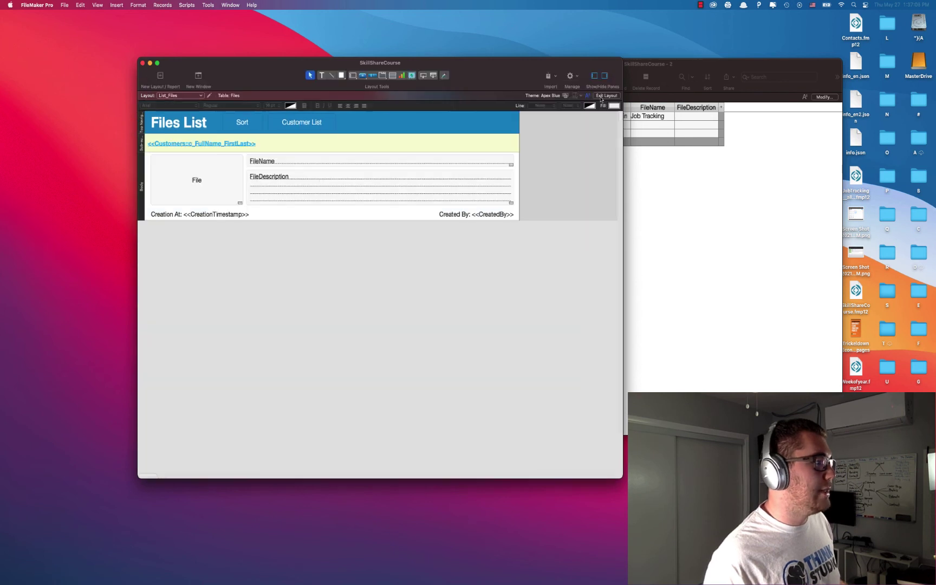
left_click_drag(541, 161, 366, 219)
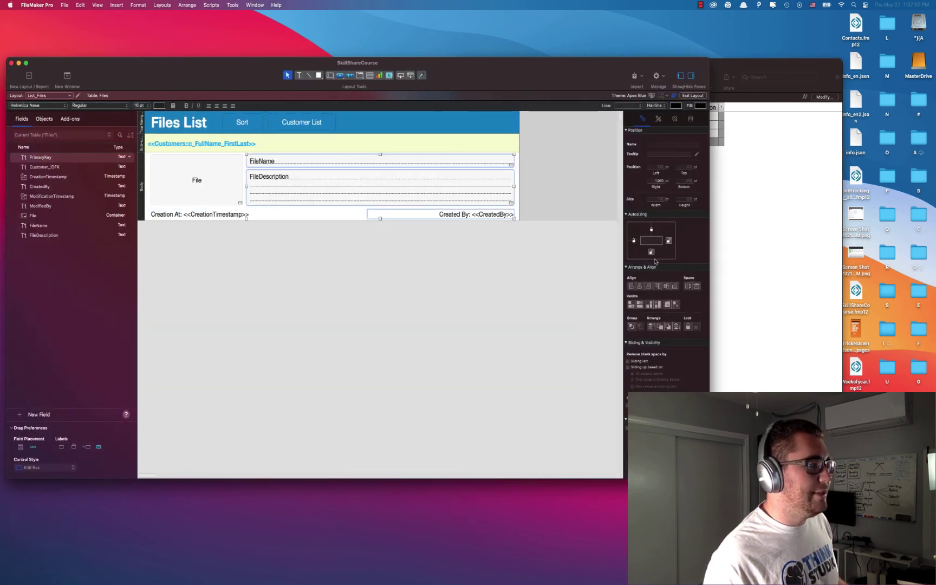
left_click(634, 240)
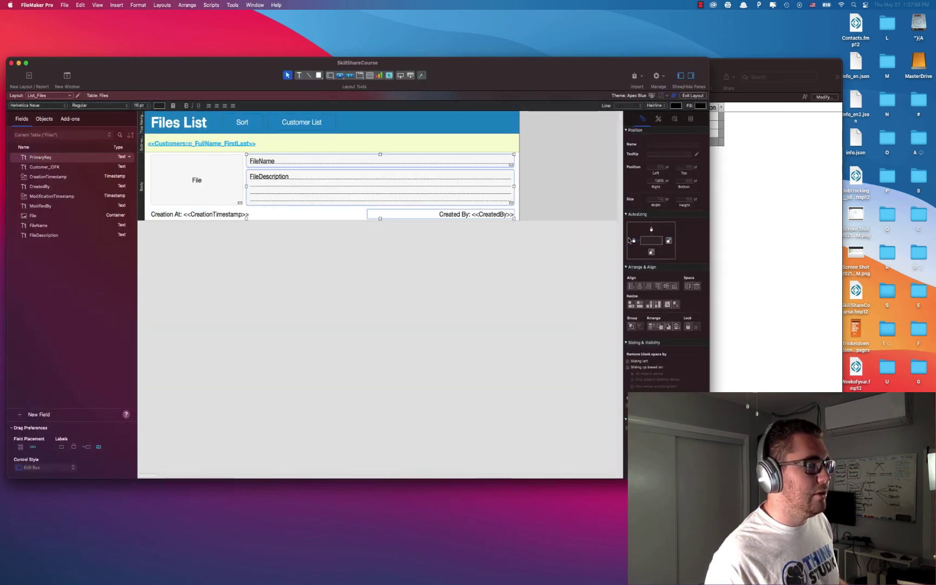
left_click(669, 242)
left_click(538, 165)
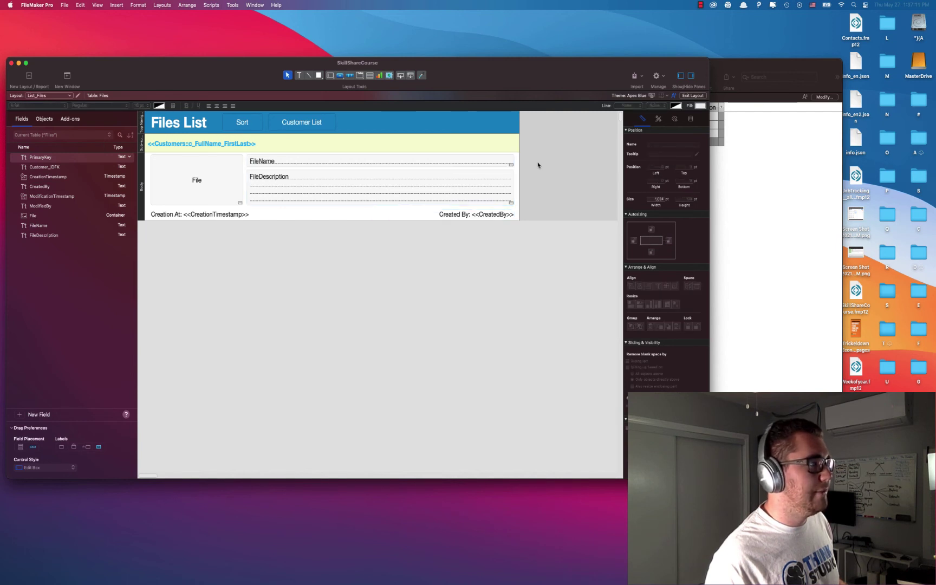
Move the Sort and Customer List buttons to the header's right side and return to Browse mode
left_click_drag(287, 128, 465, 128)
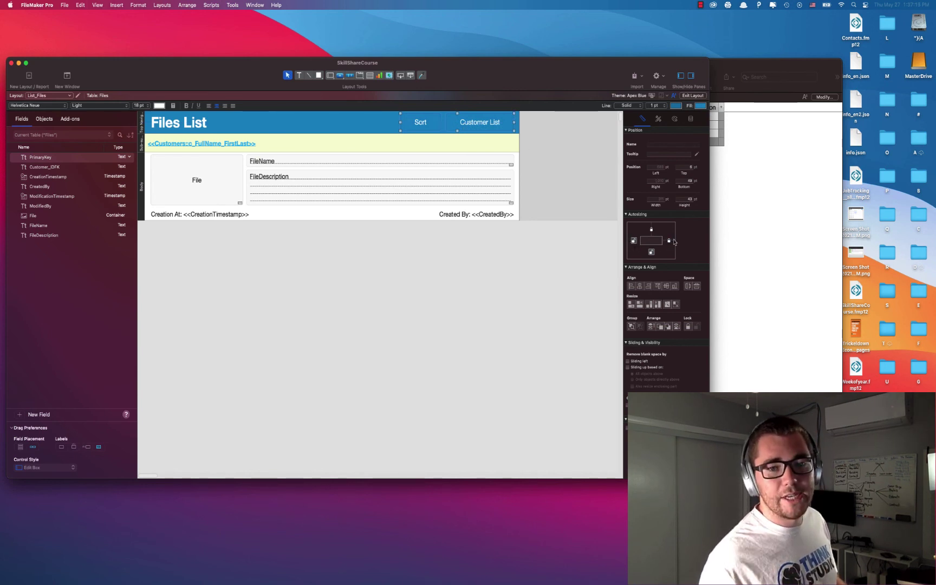
left_click(674, 96)
left_click(688, 96)
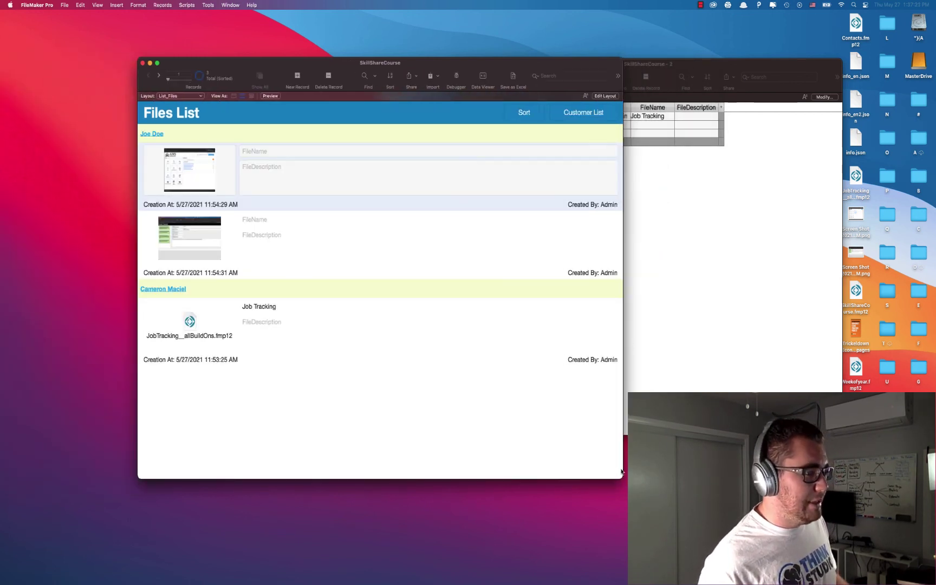
Shrink, enlarge and maximize the window to confirm the Files List fields stretch
left_click_drag(621, 472, 443, 388)
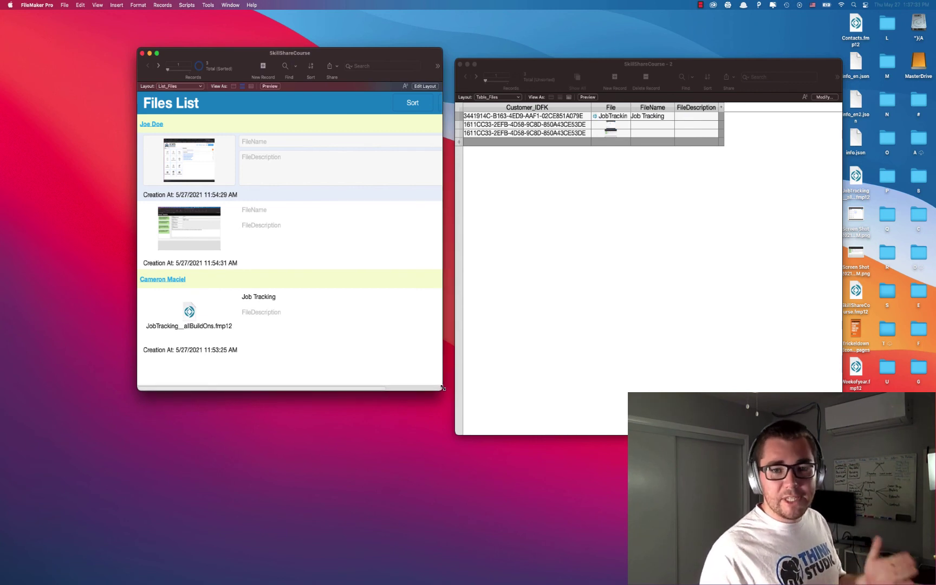
left_click_drag(443, 388, 503, 425)
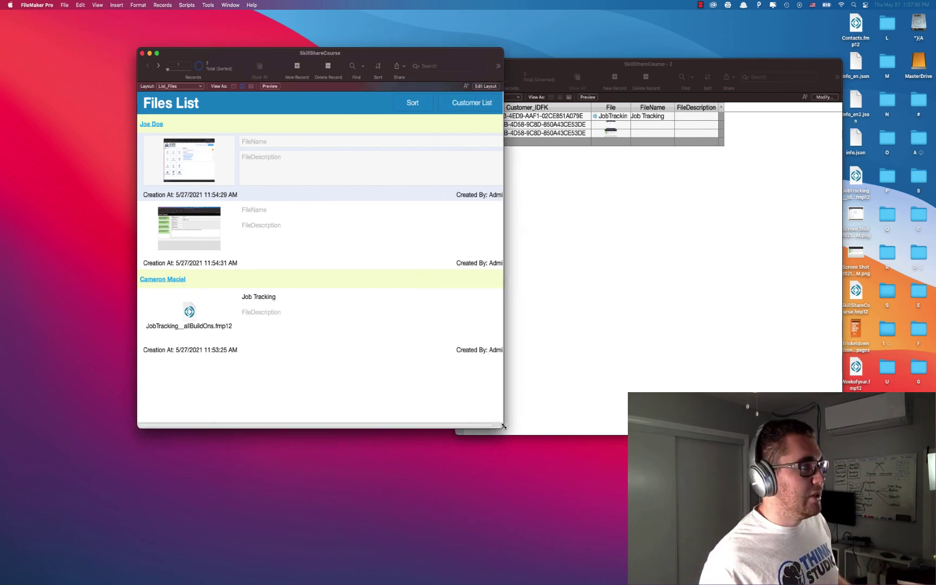
double_click(359, 57)
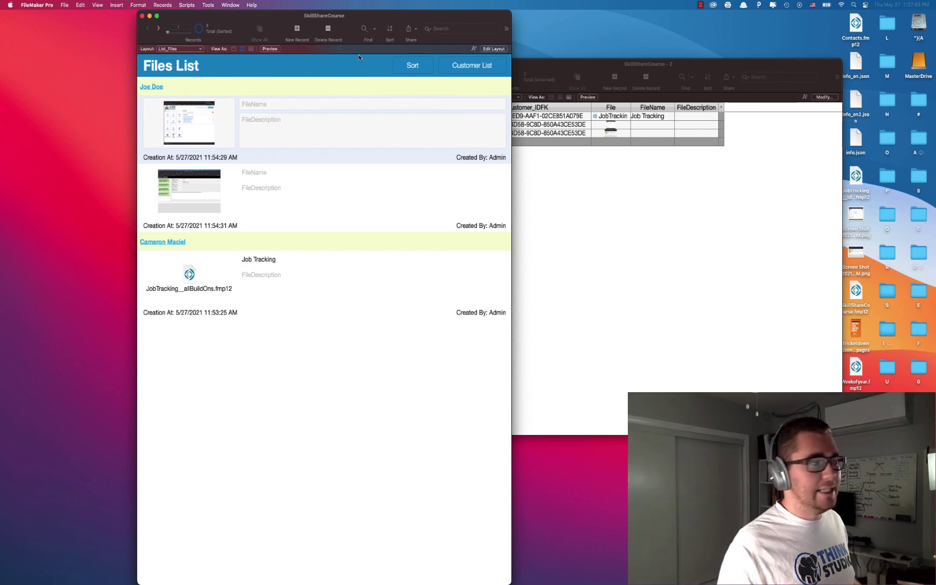
left_click_drag(357, 28, 287, 27)
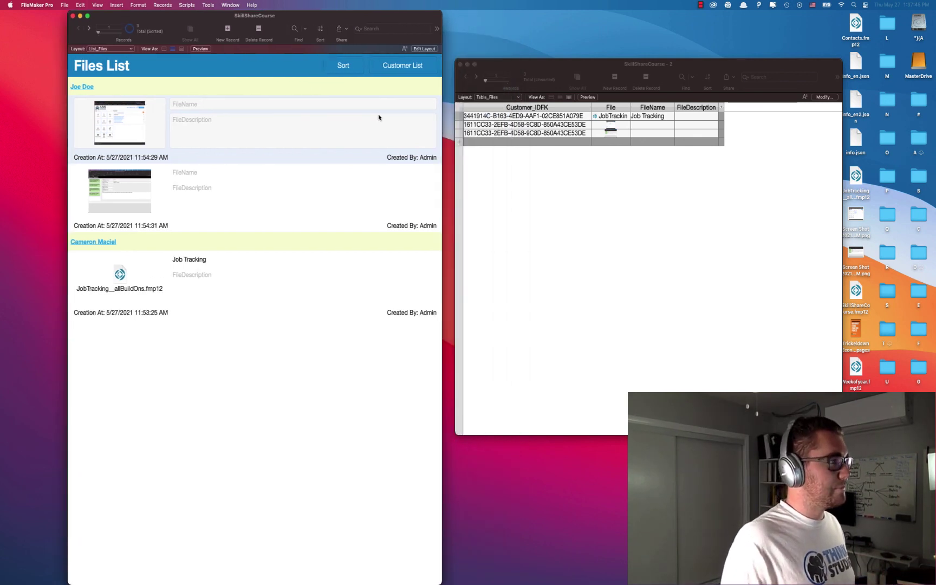
Test Customer List, View and View All navigation, ending on the first customer's record
left_click(408, 72)
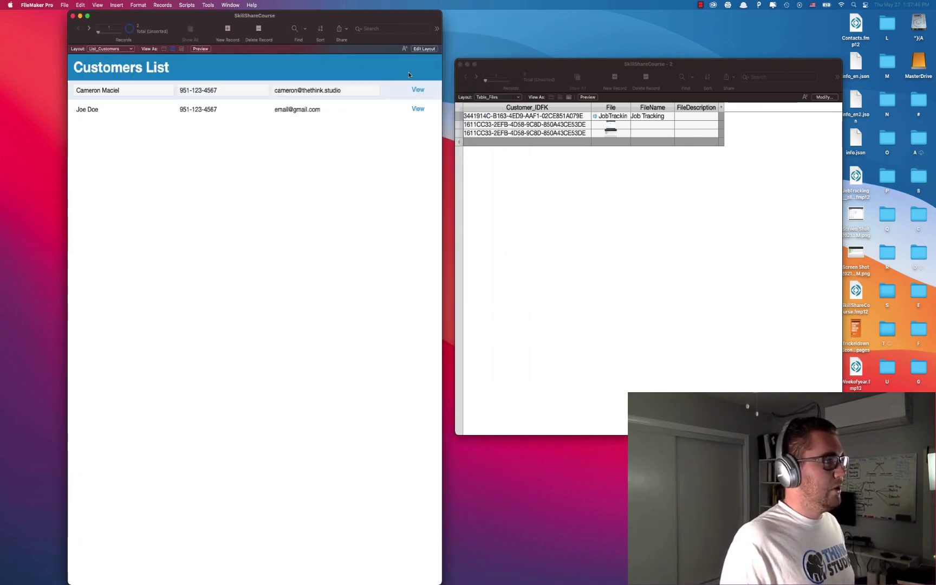
left_click(416, 111)
left_click(424, 196)
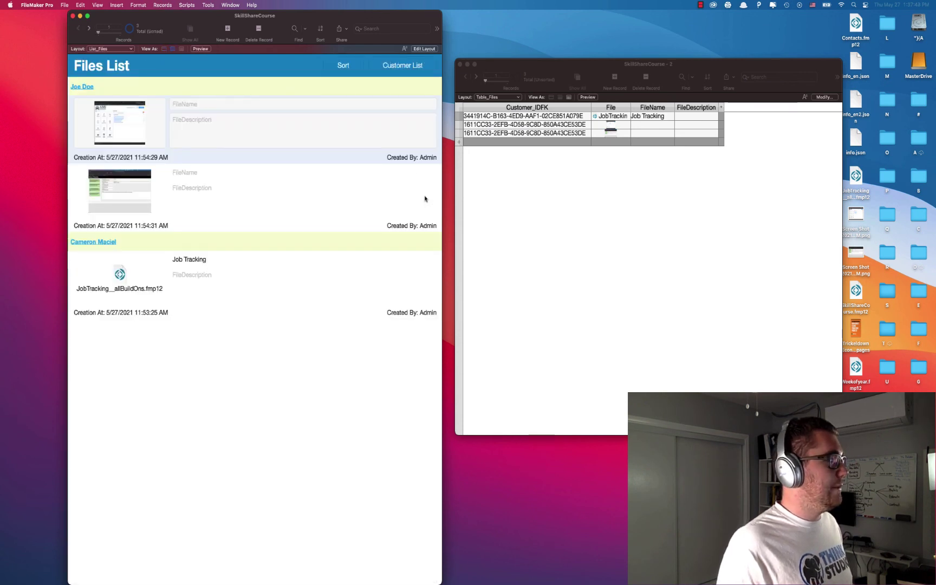
left_click(423, 66)
left_click(420, 93)
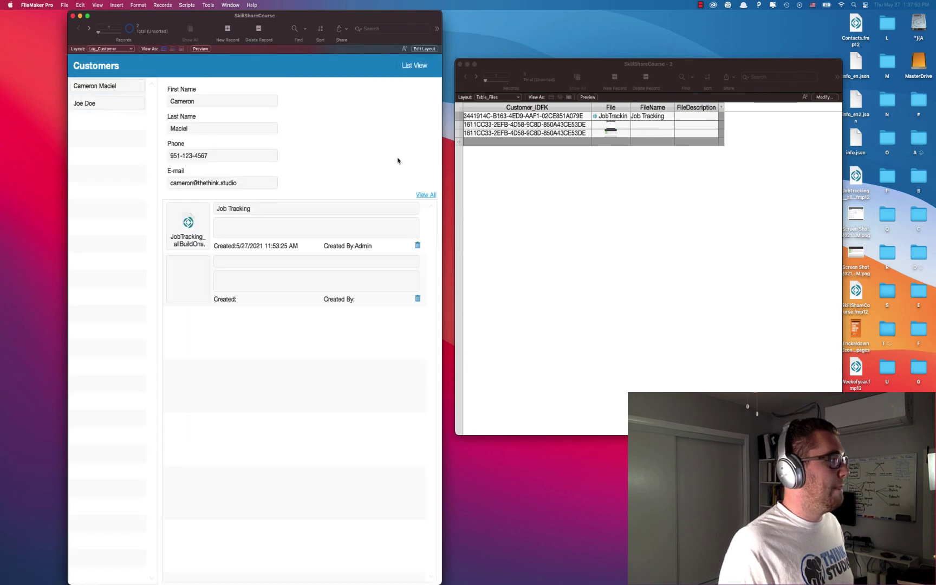